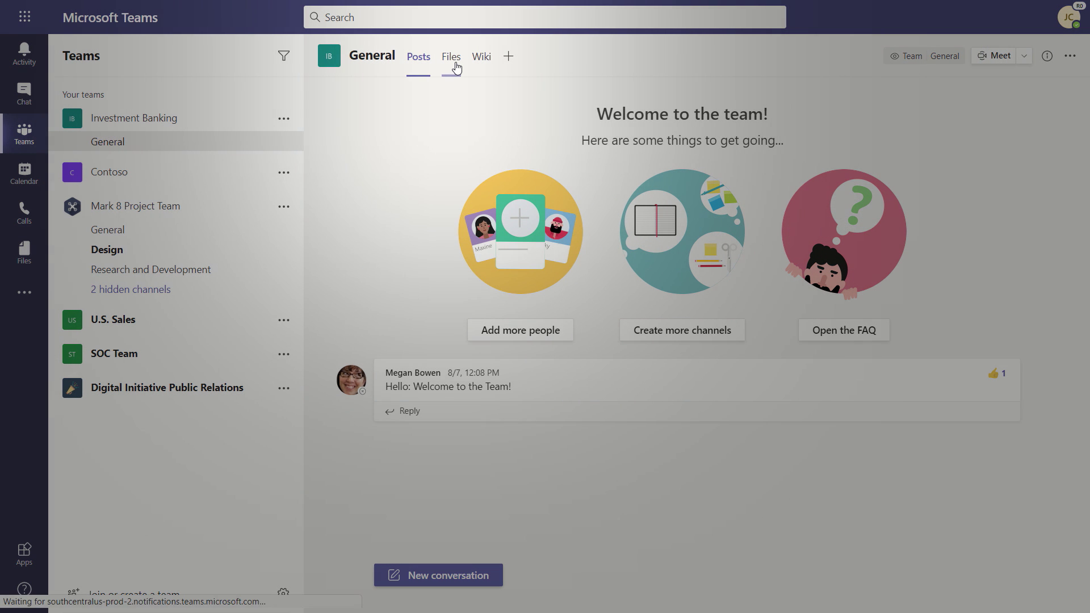
# Open the Files tab of the Investment Banking team's General channel.
pyautogui.click(456, 68)
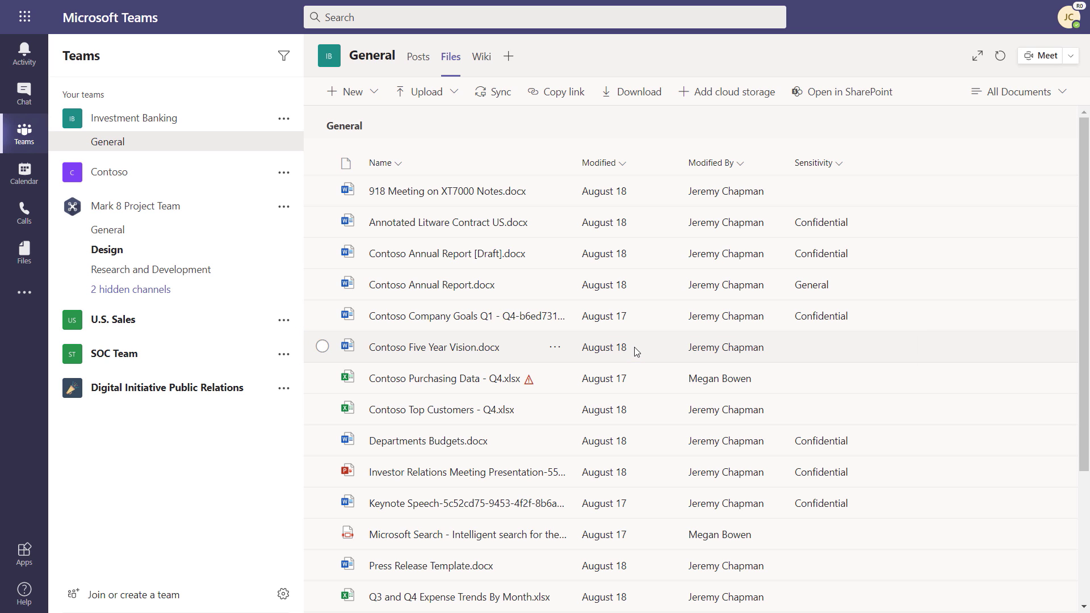
# Create a Specific people edit link to Contoso Five Year Vision.docx for one external recipient's e-mail.
pyautogui.click(322, 346)
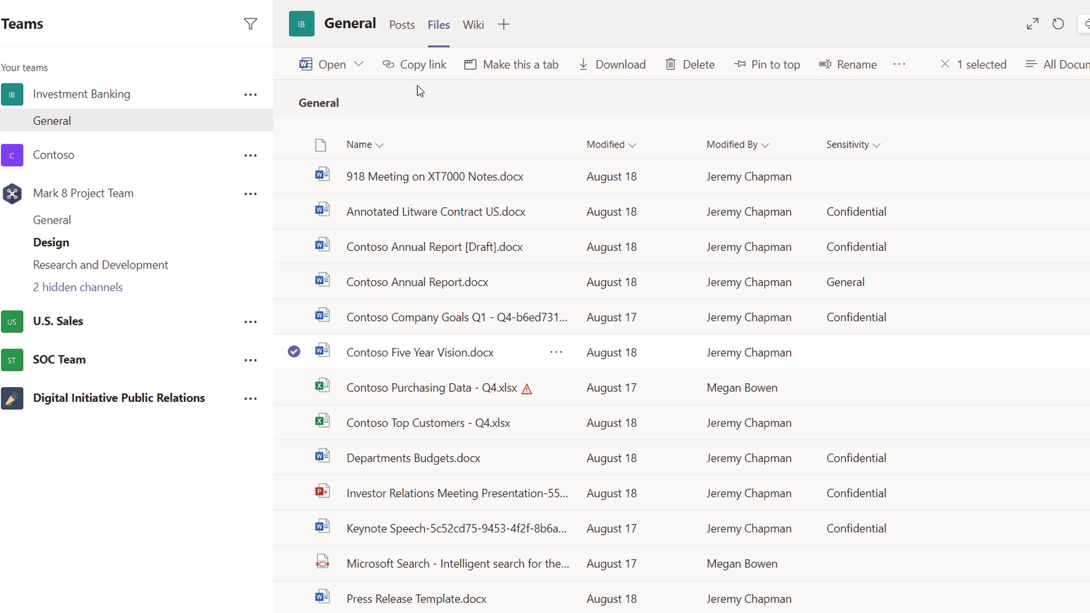
pyautogui.click(431, 65)
pyautogui.click(471, 236)
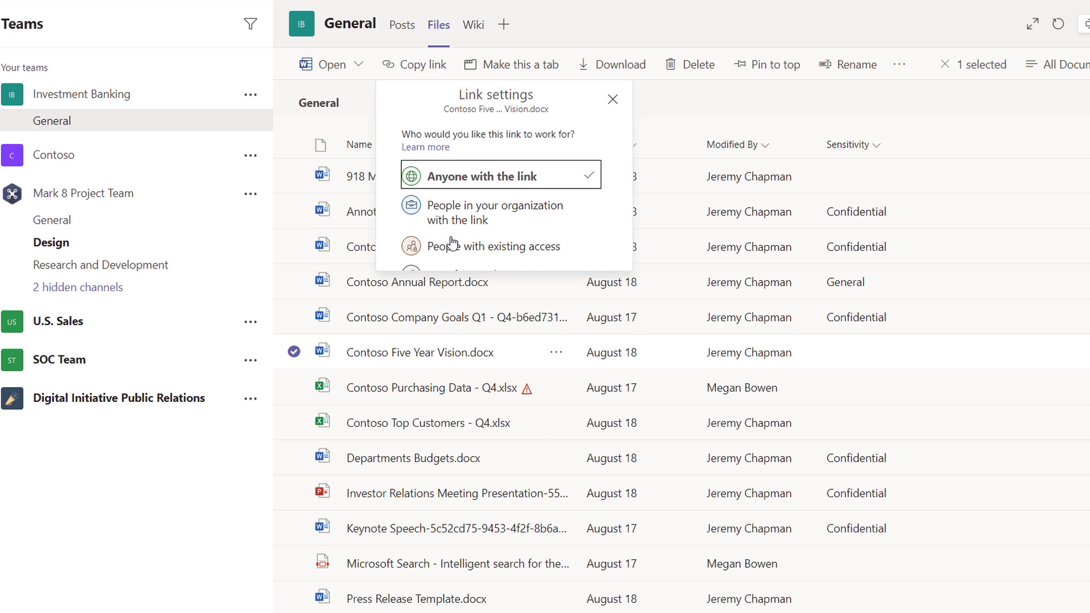
pyautogui.click(452, 278)
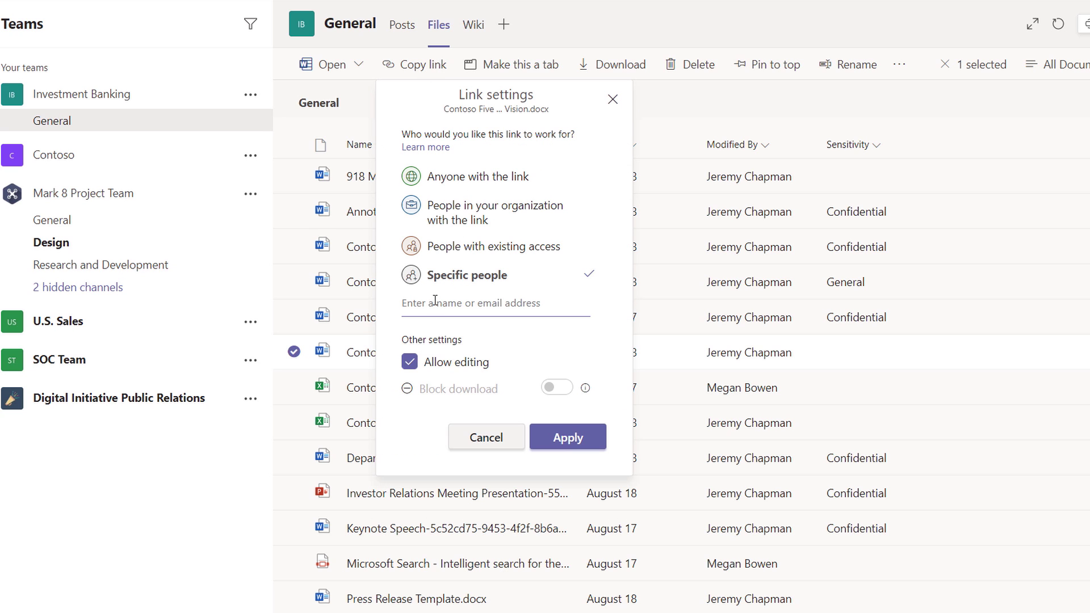
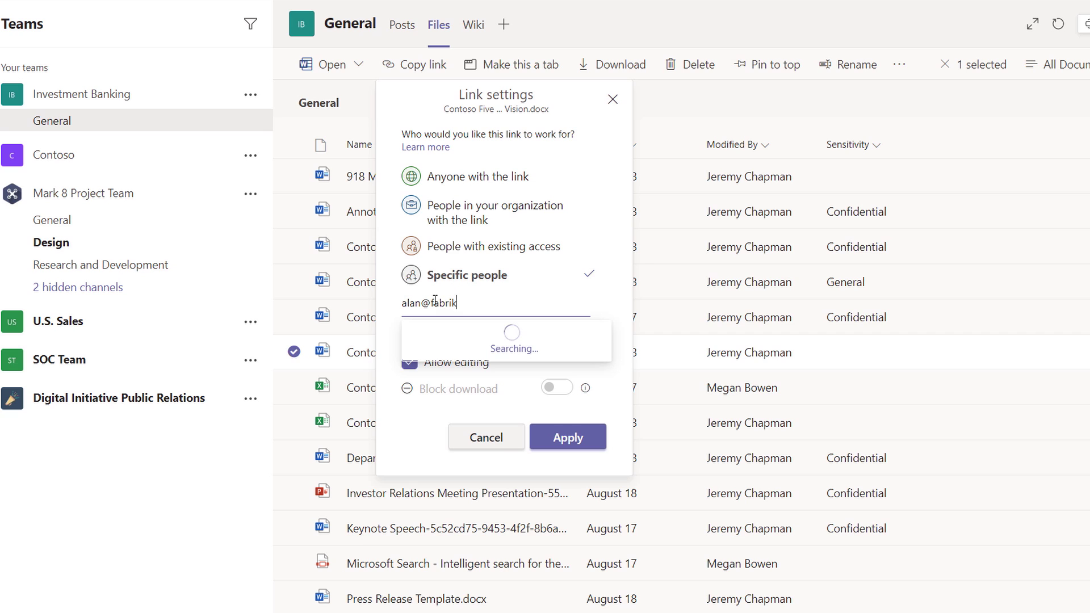
pyautogui.click(488, 342)
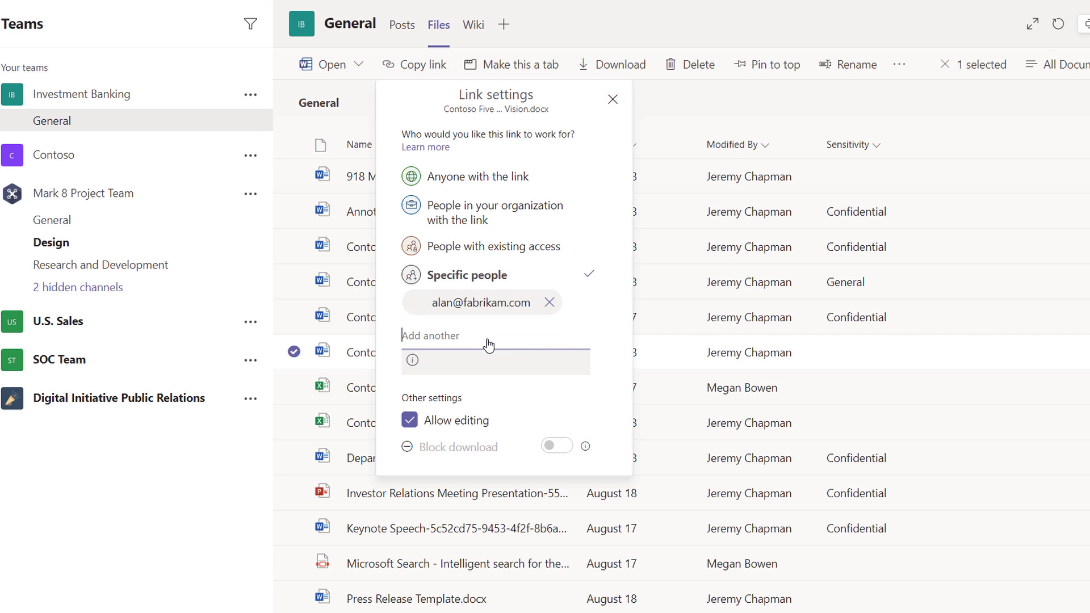
pyautogui.click(574, 507)
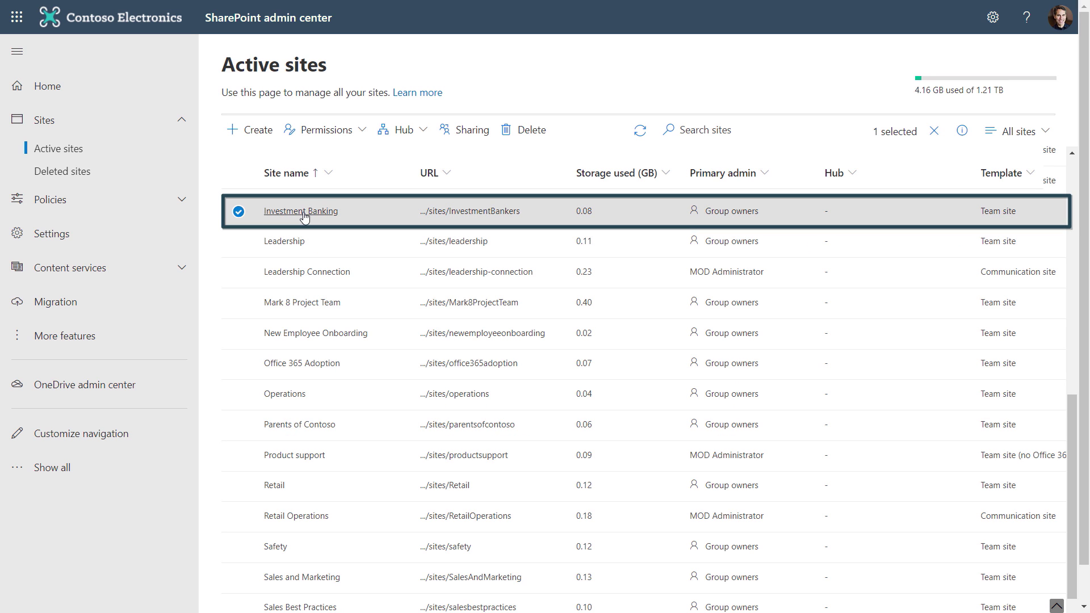
# Switch the Investment Banking site's sensitivity from General to Confidential under its Policies and save.
pyautogui.click(303, 213)
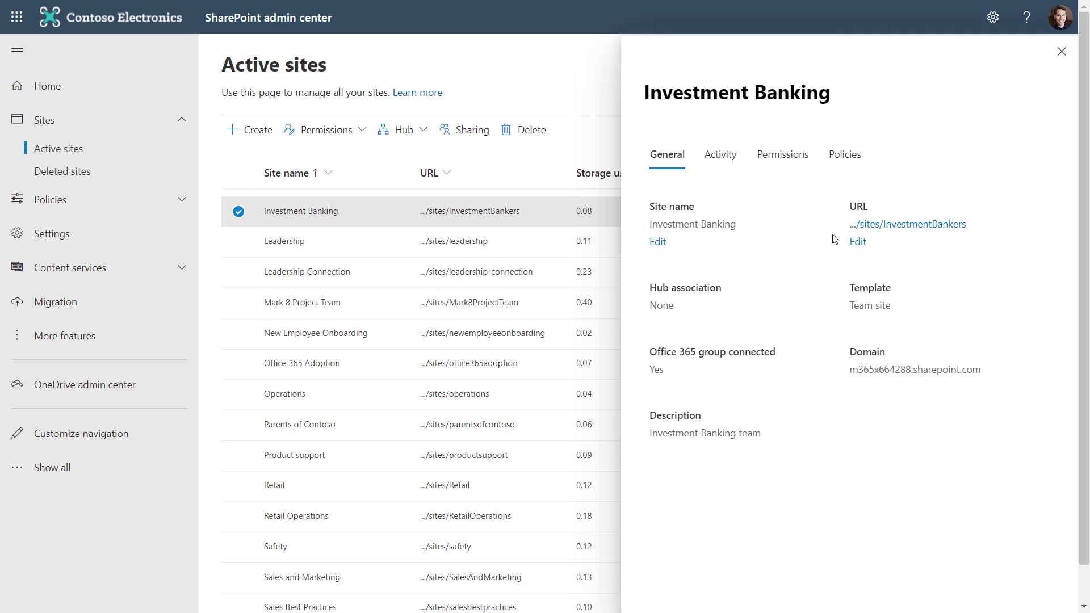
pyautogui.click(845, 151)
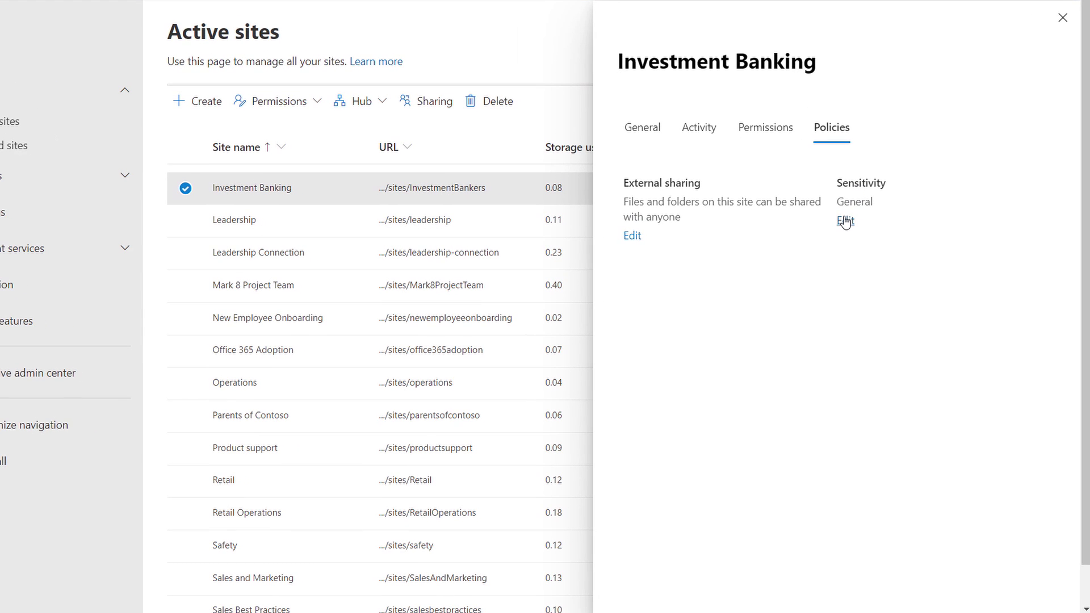
pyautogui.click(854, 233)
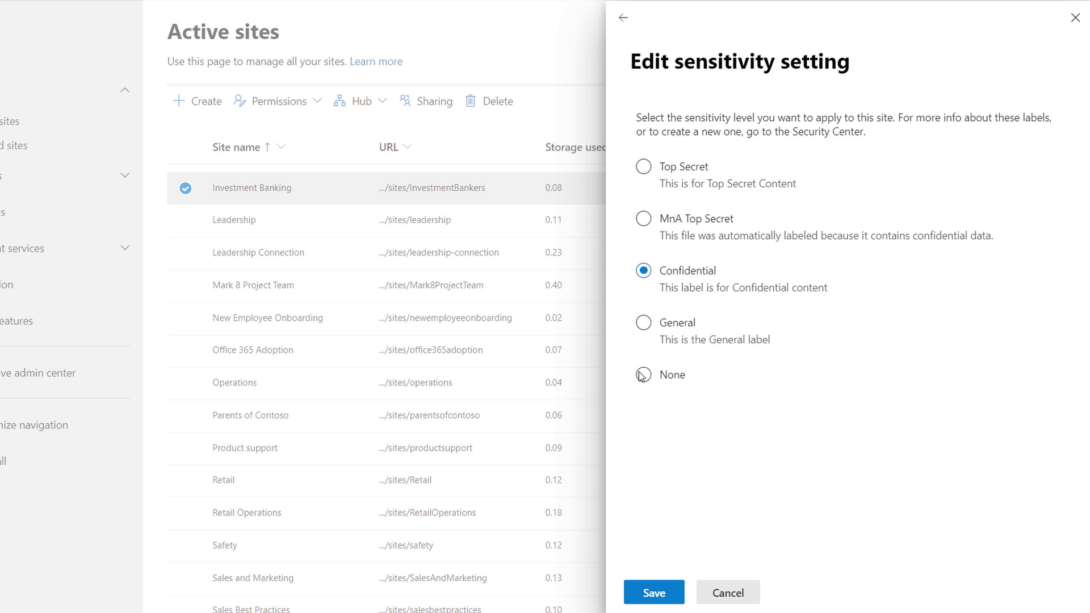
pyautogui.click(647, 590)
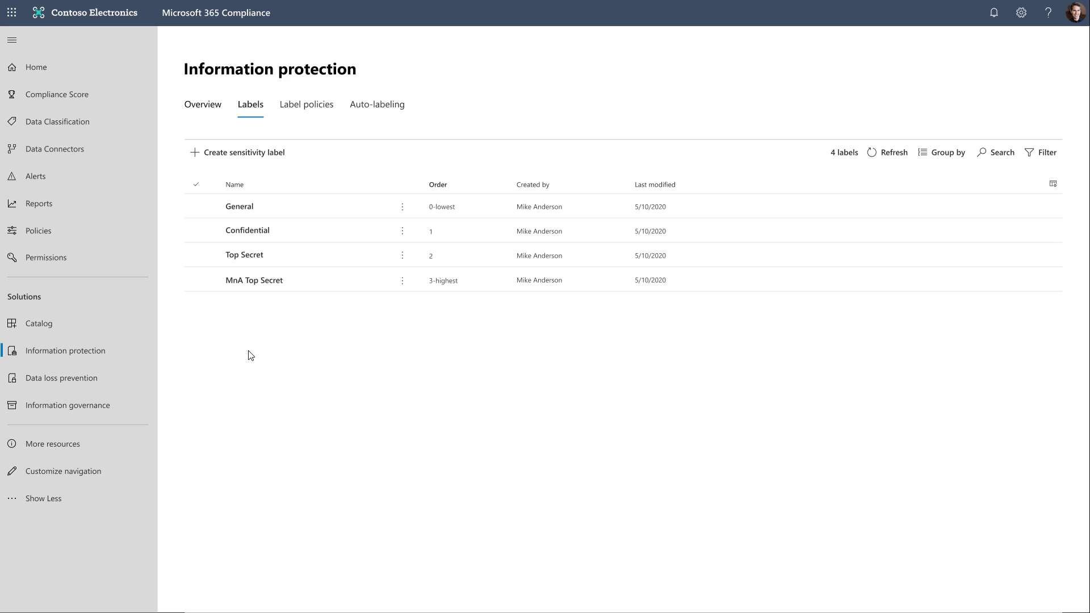
# Open the Confidential label's details pane and start editing the label.
pyautogui.click(259, 229)
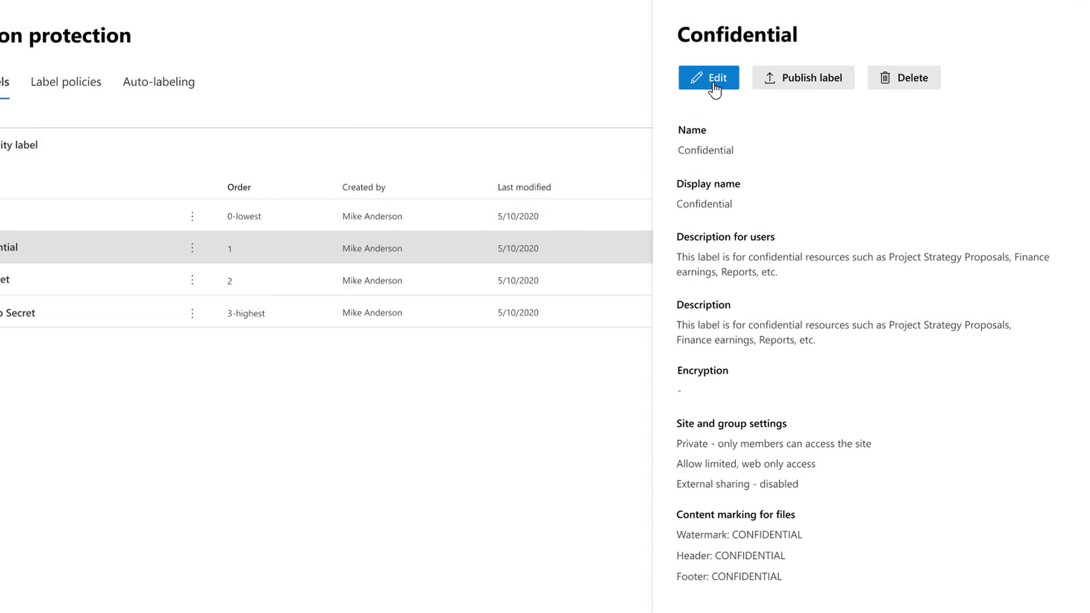
pyautogui.click(714, 80)
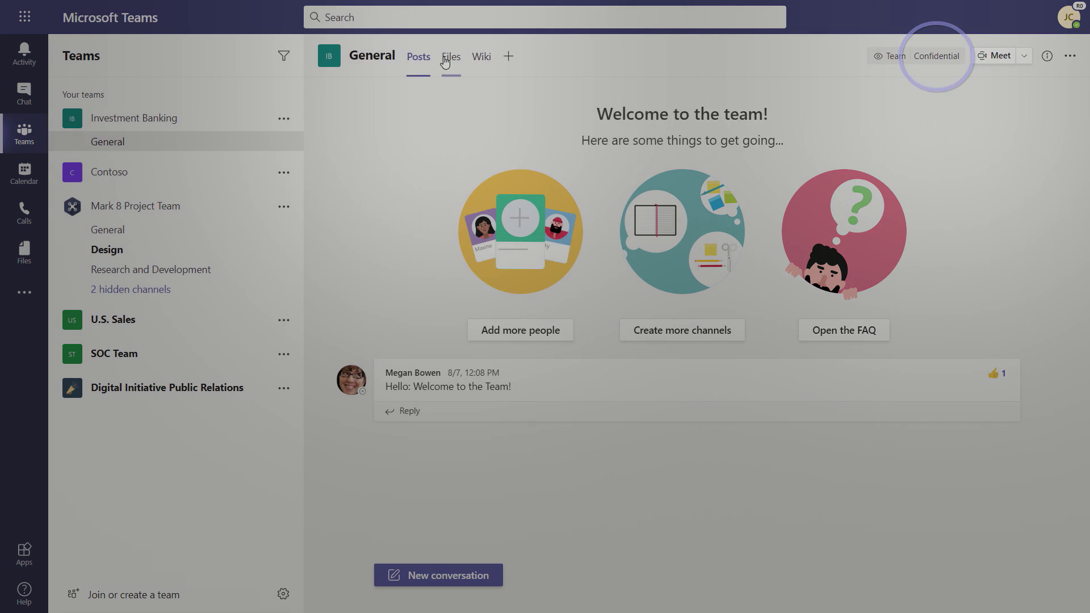
# Retry a Specific people link to Contoso Five Year Vision.docx for the external recipient.
pyautogui.click(448, 56)
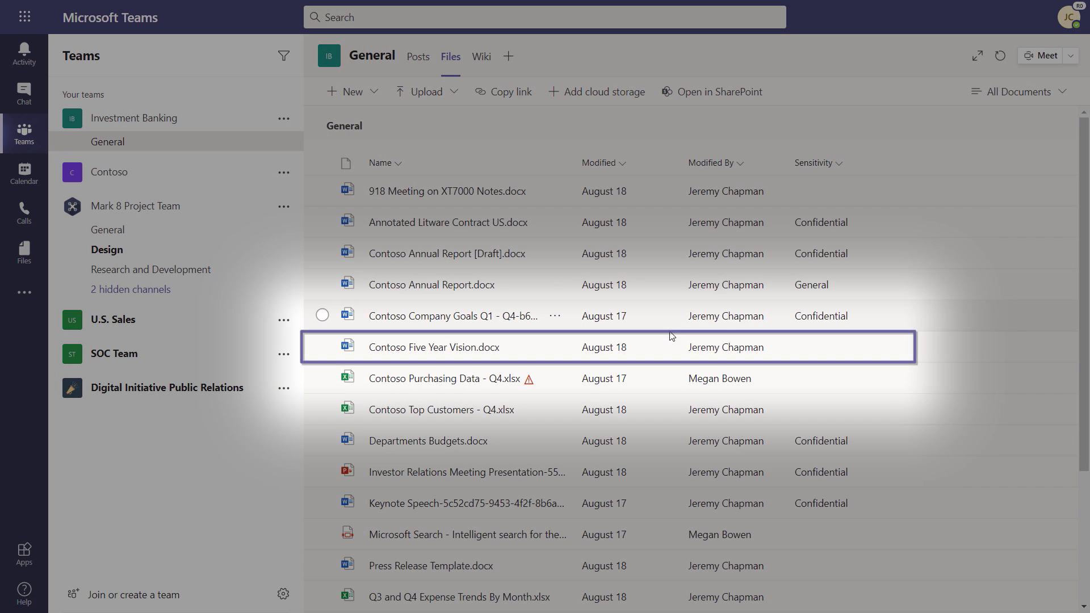
pyautogui.click(322, 346)
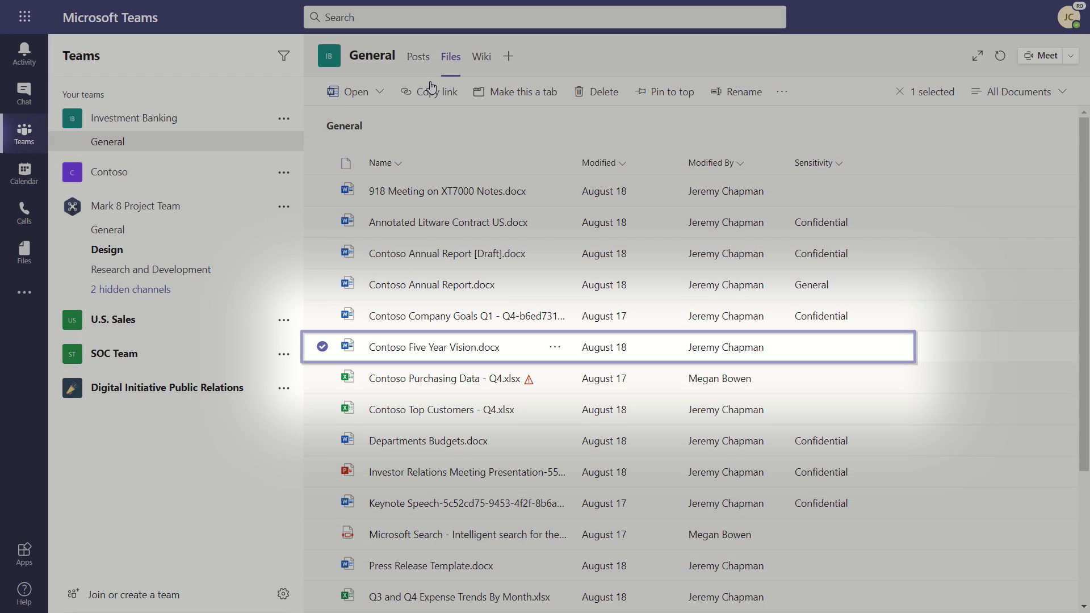
pyautogui.click(427, 92)
pyautogui.click(466, 237)
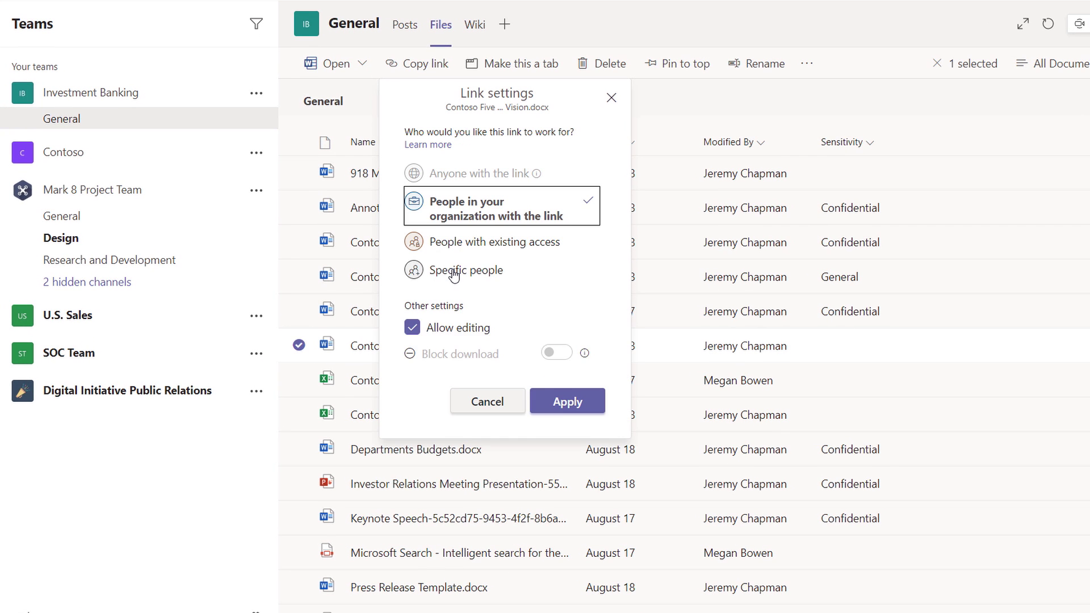
pyautogui.click(457, 275)
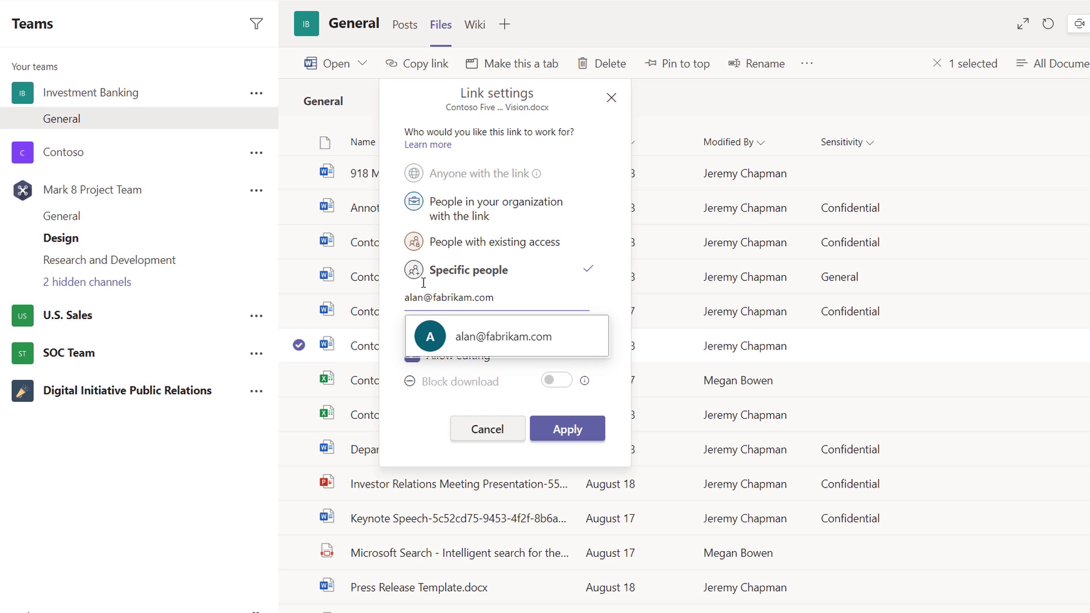
pyautogui.click(543, 342)
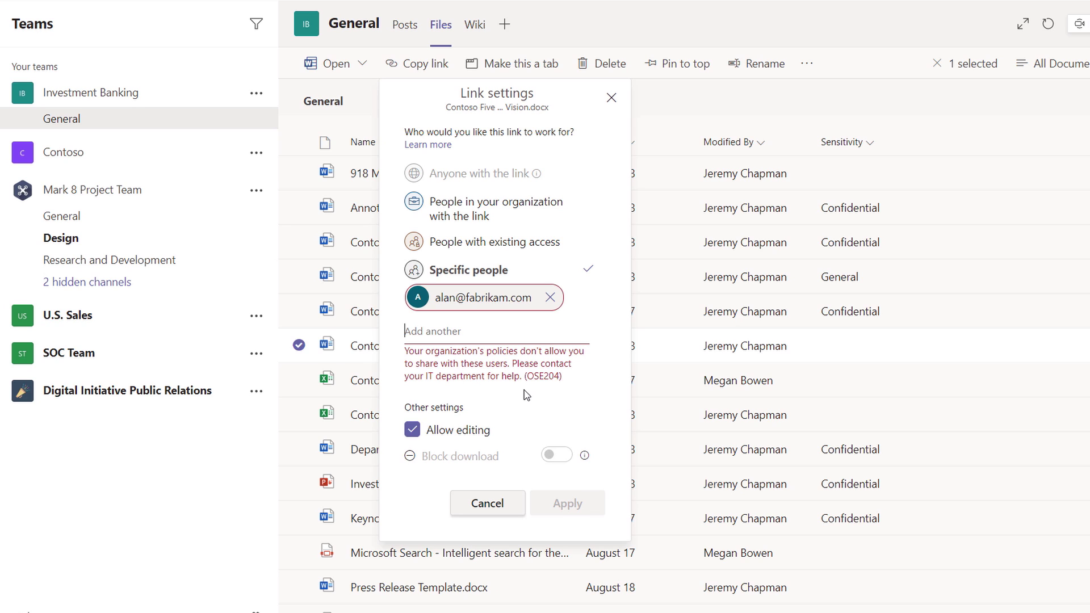
# Cancel after the policy block, keep the organization-wide link, and open the document in Word.
pyautogui.click(502, 503)
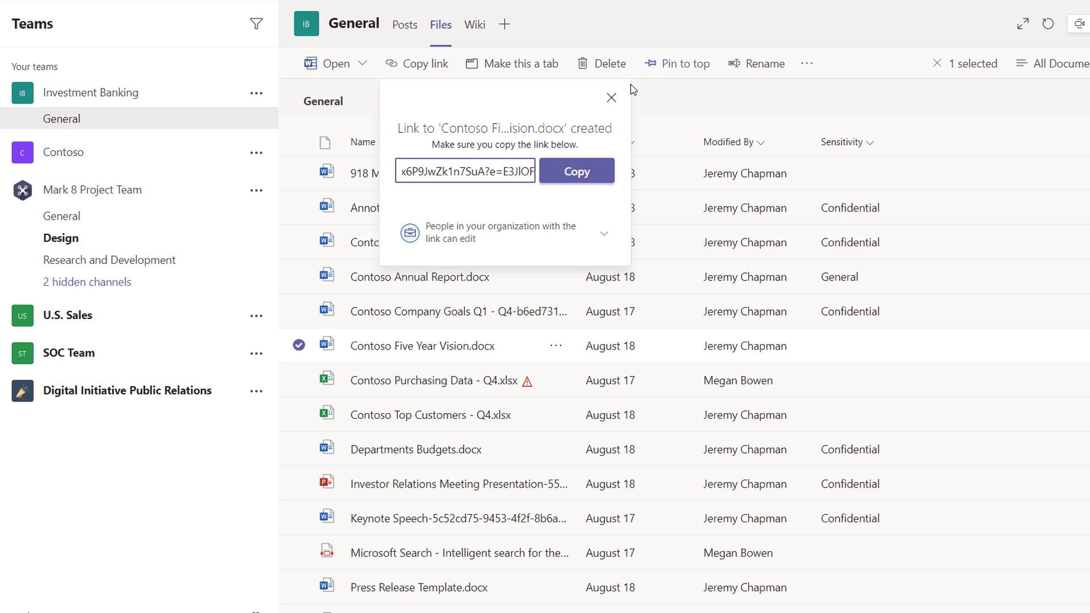
pyautogui.click(611, 97)
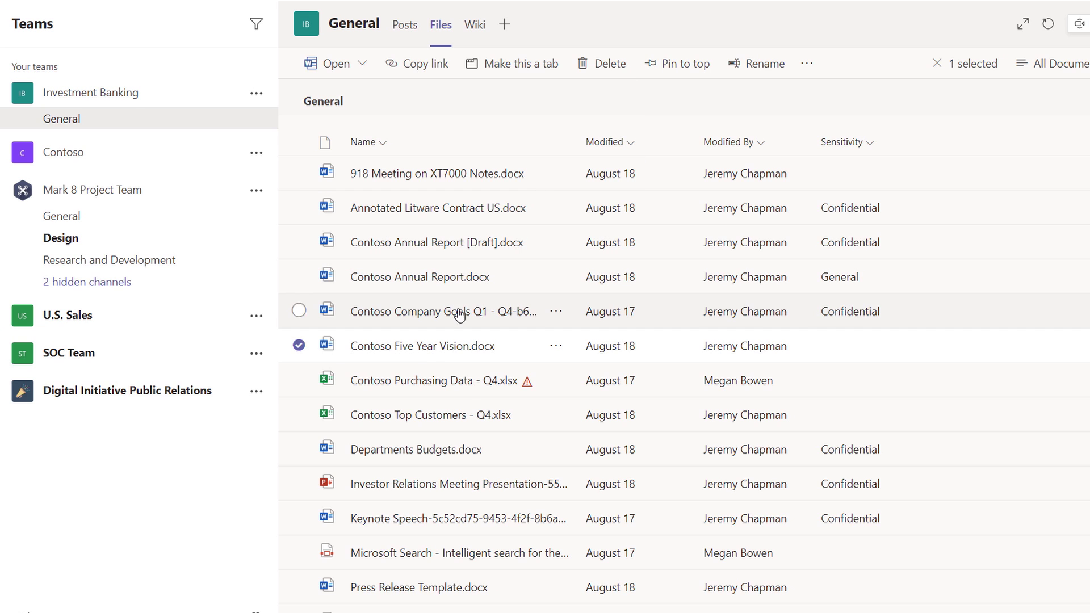
pyautogui.click(418, 349)
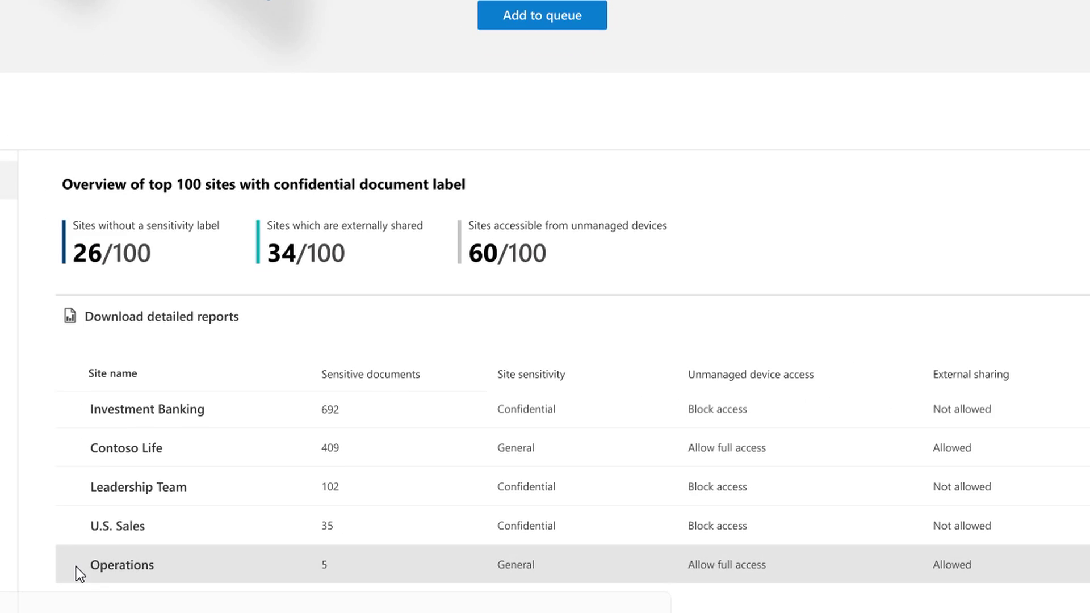
# Open the Operations site's details from the top 100 sites table.
pyautogui.click(76, 566)
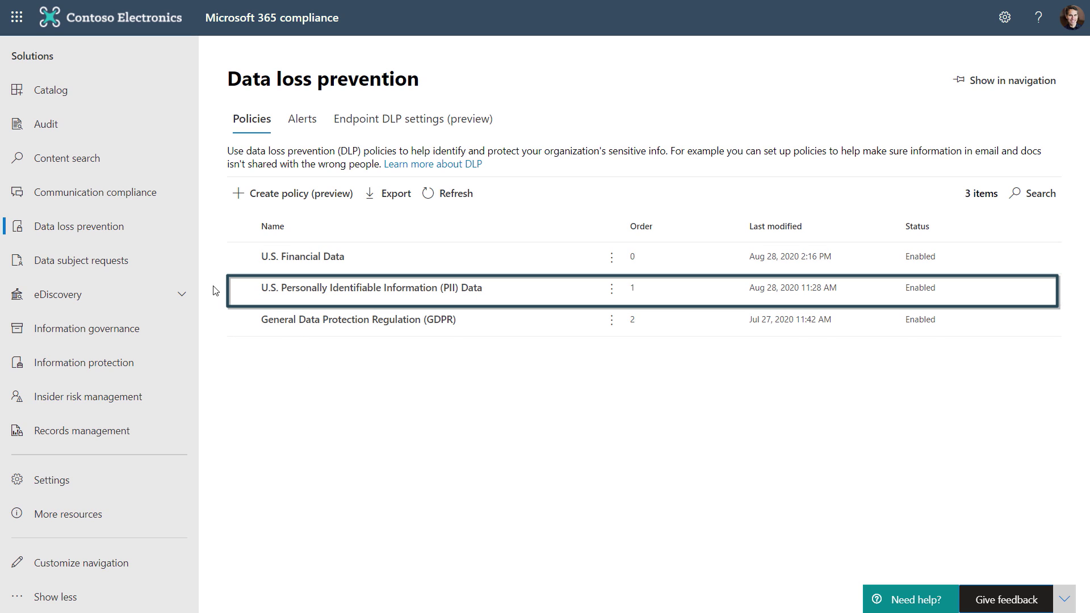
# Review the U.S. PII Data policy's low-volume rule actions, including anyone-with-the-link blocking, and save it.
pyautogui.click(243, 289)
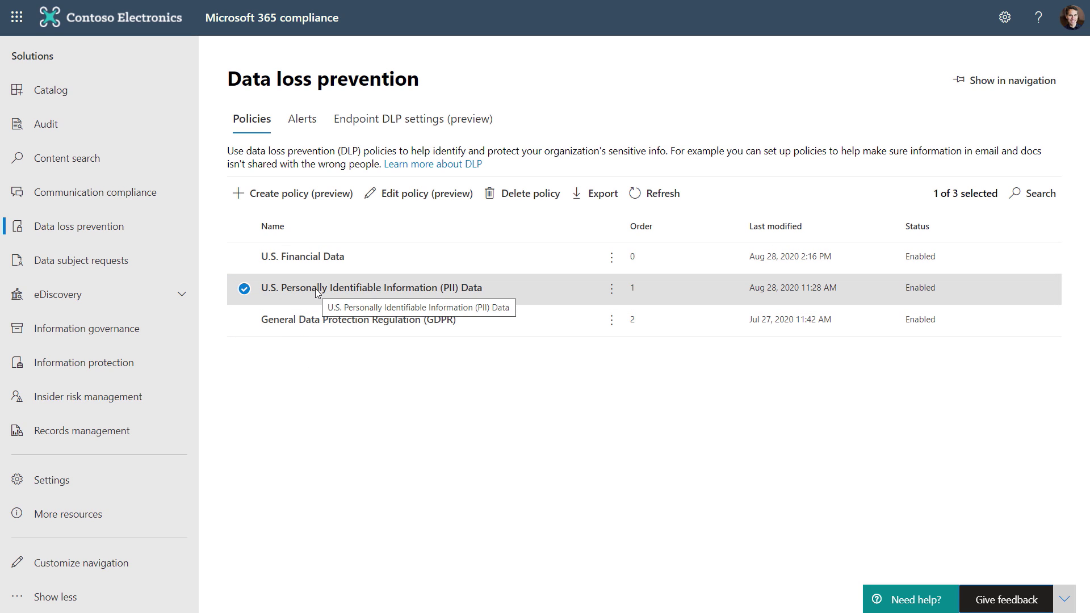
pyautogui.click(417, 193)
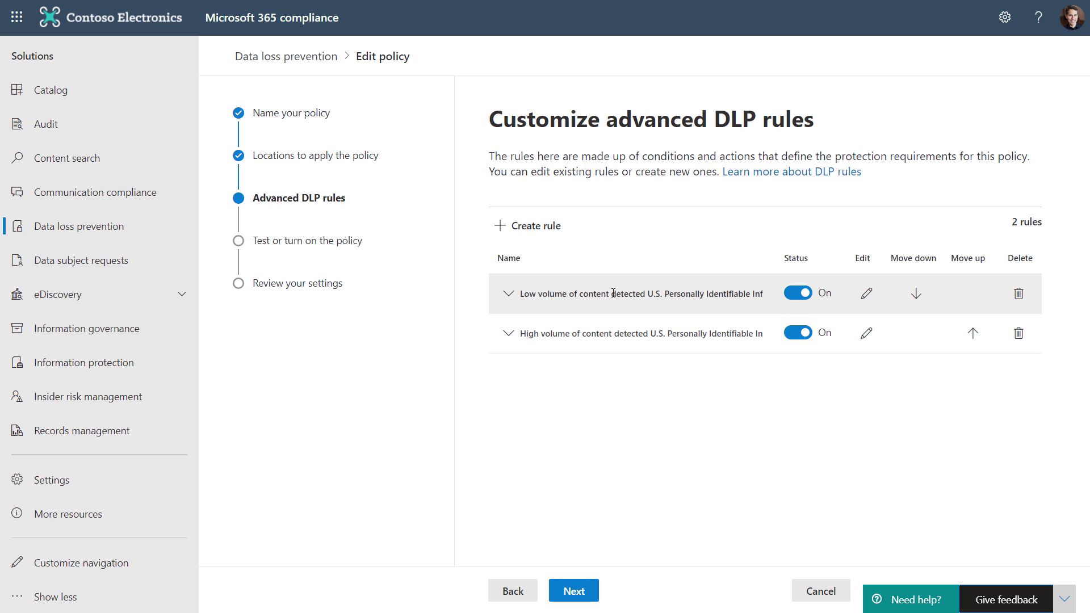
pyautogui.click(508, 294)
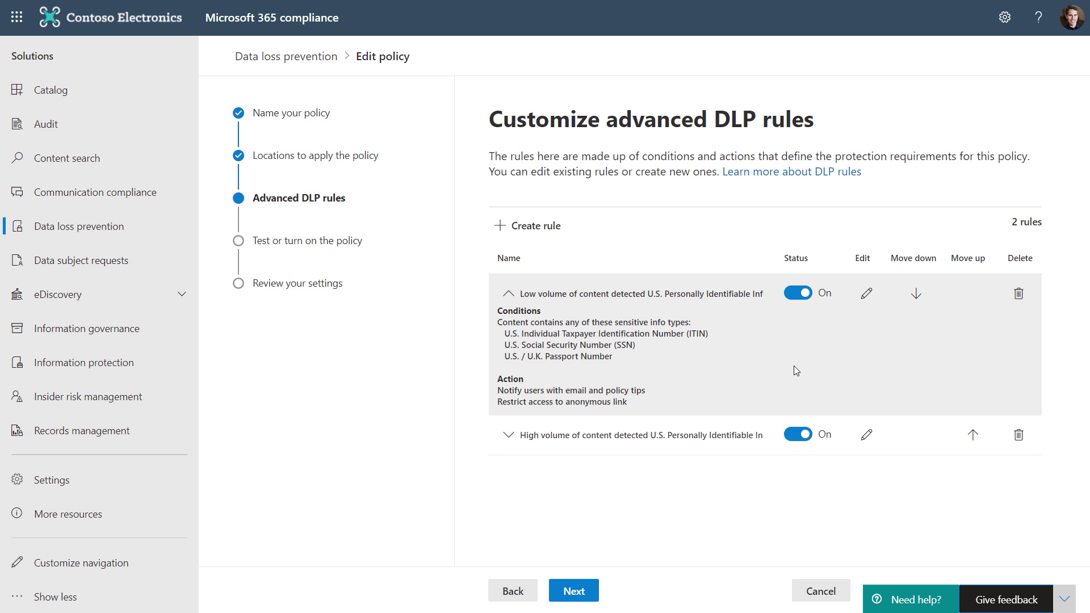
pyautogui.click(867, 293)
pyautogui.scroll(-7, 615, 378)
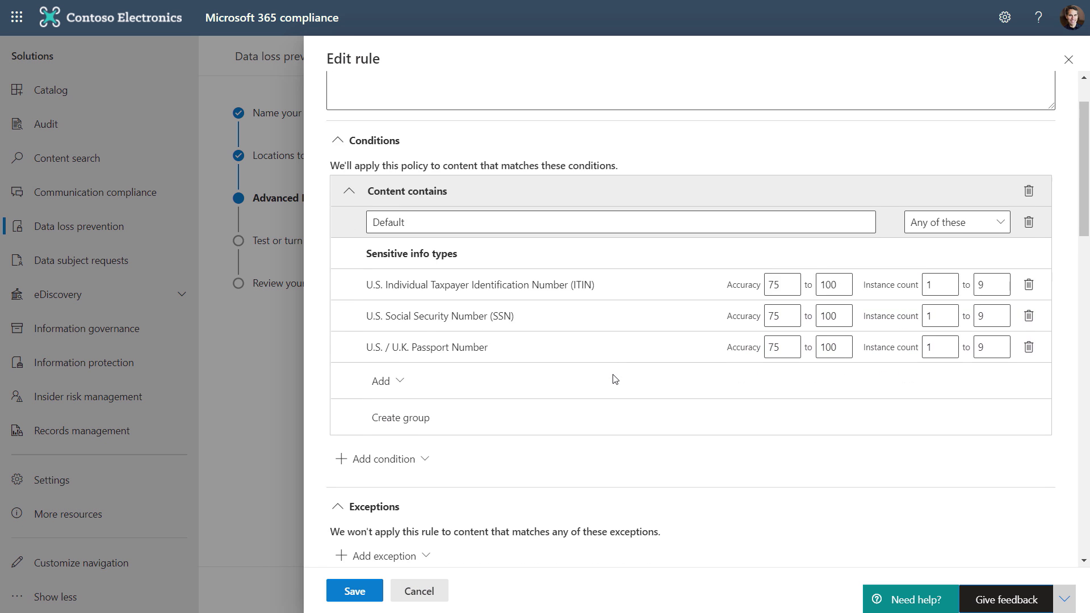
pyautogui.scroll(-2, 615, 378)
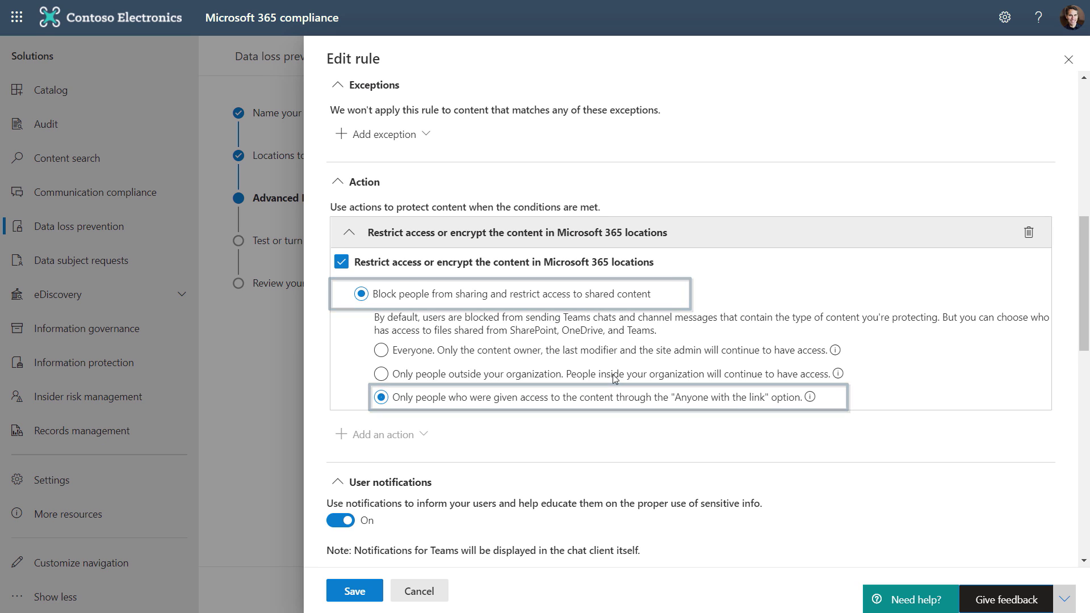
pyautogui.scroll(-1, 689, 427)
pyautogui.click(354, 591)
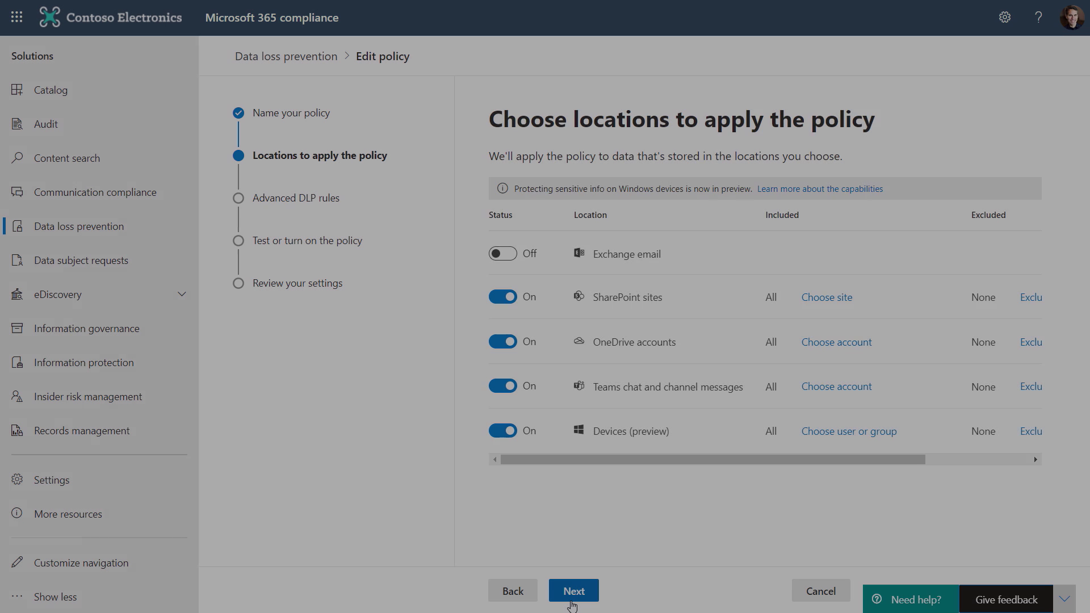
# Check the low-volume U.S. Financial rule's Windows device actions, leaving Print at Audit only.
pyautogui.click(571, 600)
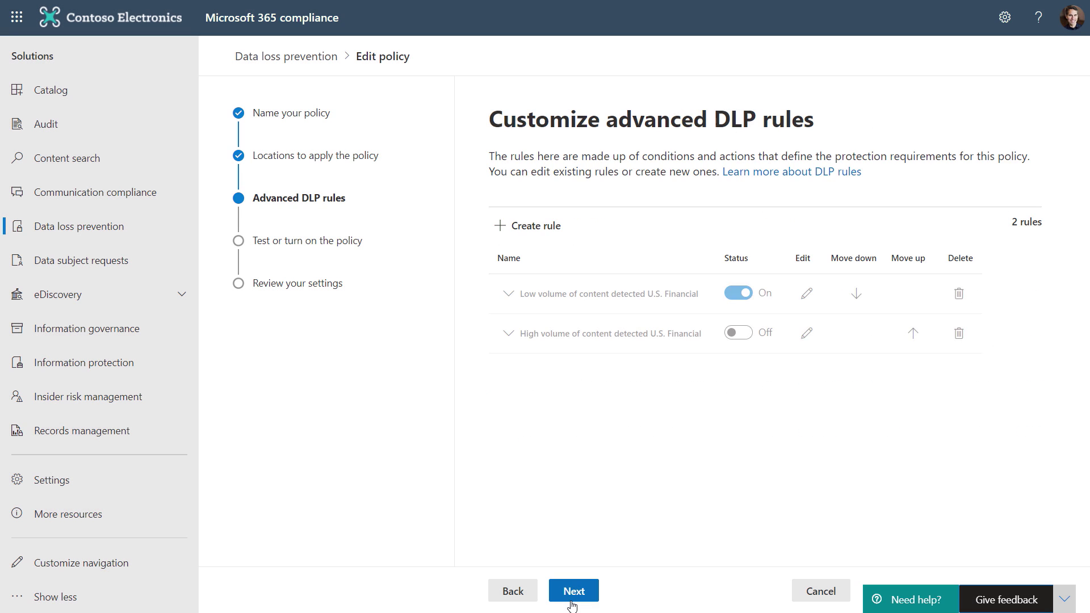
pyautogui.click(507, 295)
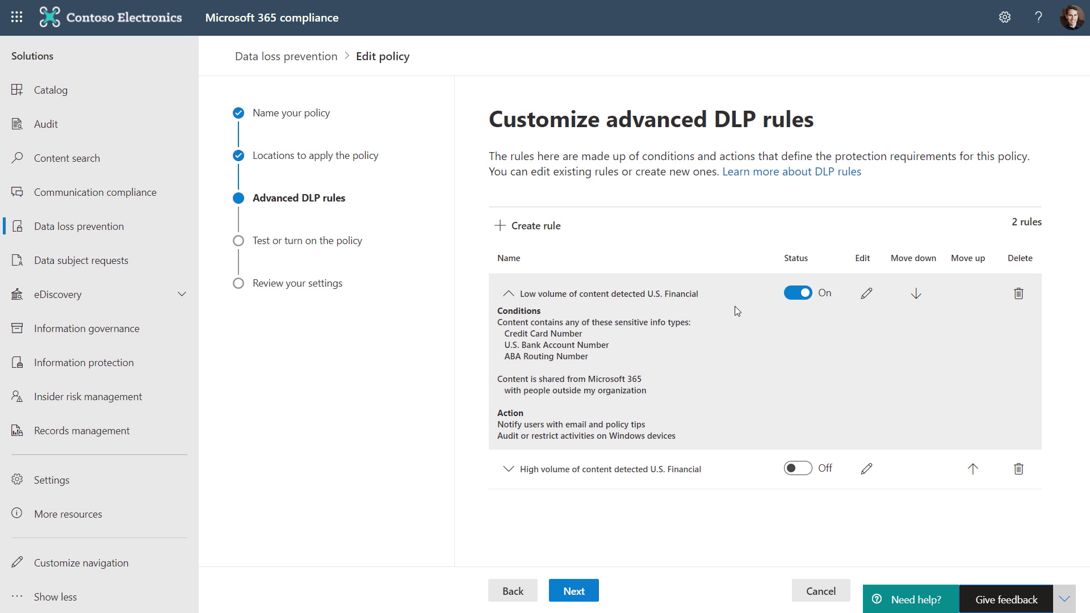
pyautogui.click(866, 294)
pyautogui.scroll(-5, 671, 382)
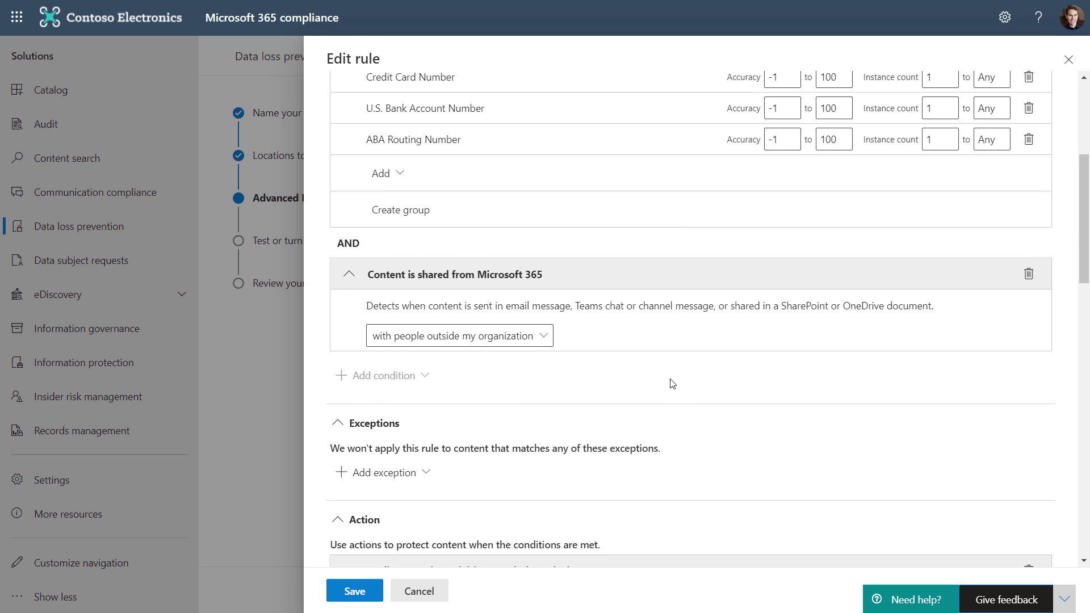
pyautogui.scroll(-7, 672, 383)
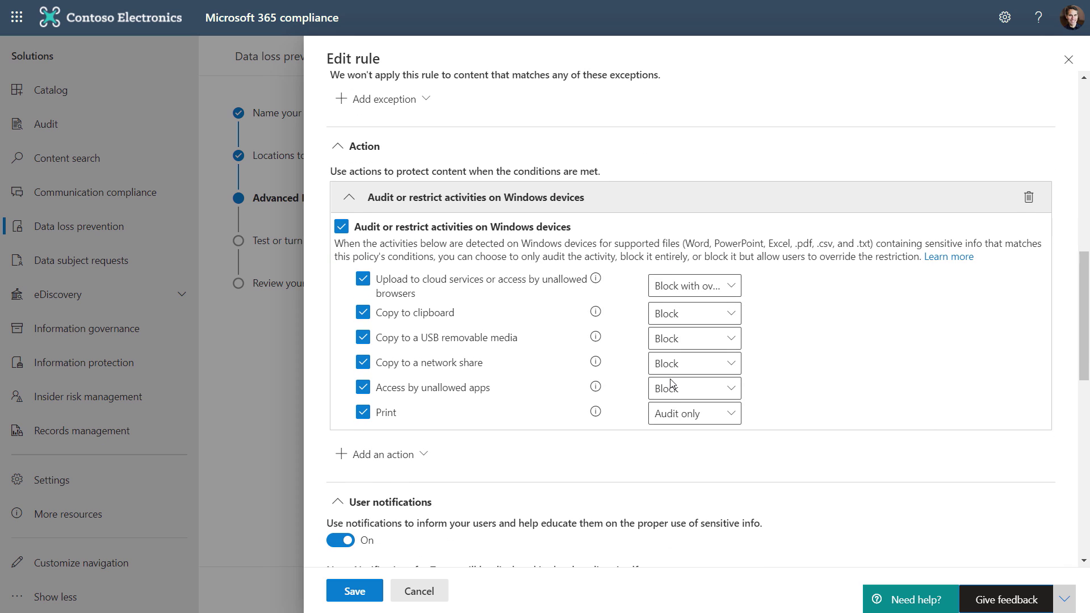
pyautogui.click(707, 421)
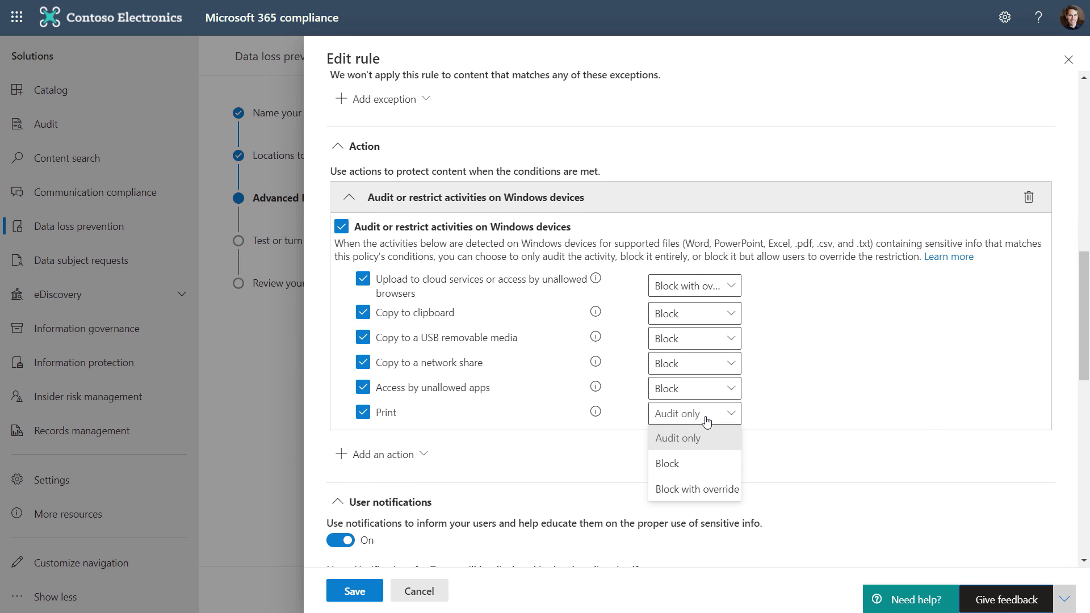
pyautogui.click(707, 421)
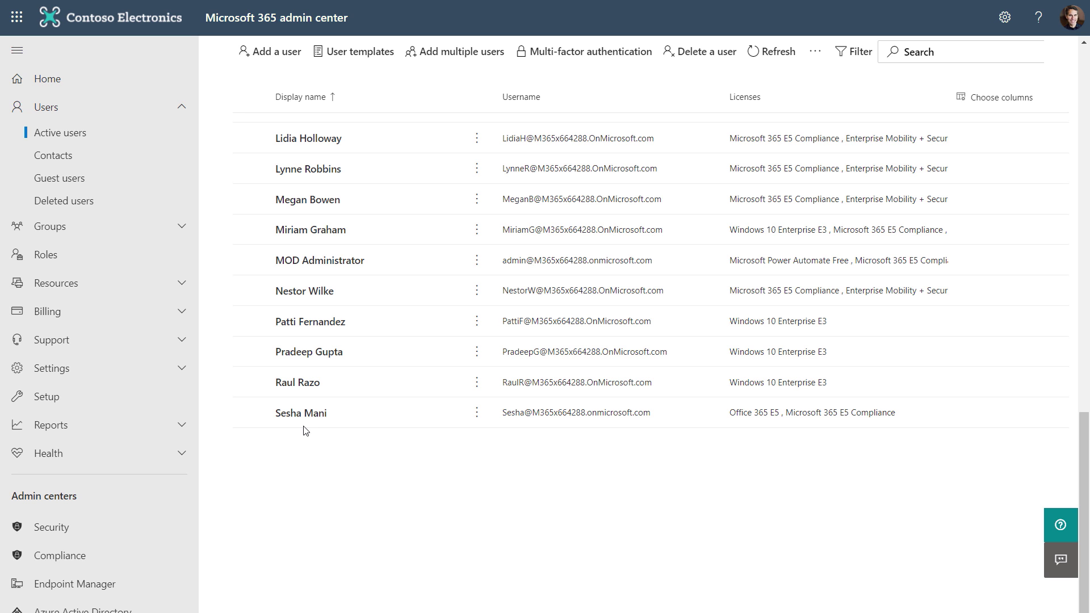
# Open the user's account details and initiate sign-out from all Office 365 sessions.
pyautogui.click(302, 414)
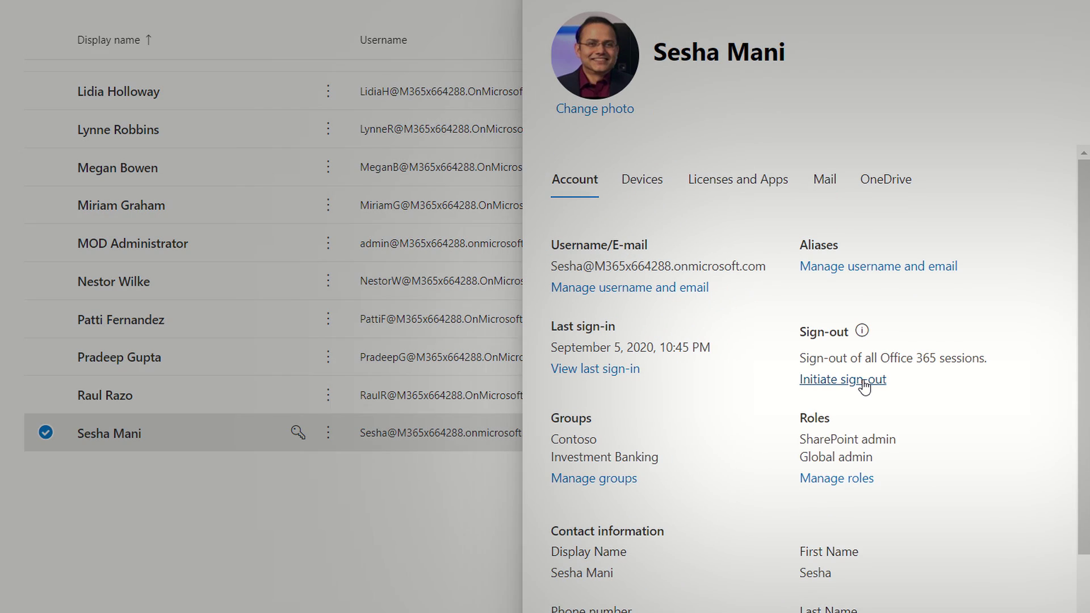
pyautogui.click(863, 381)
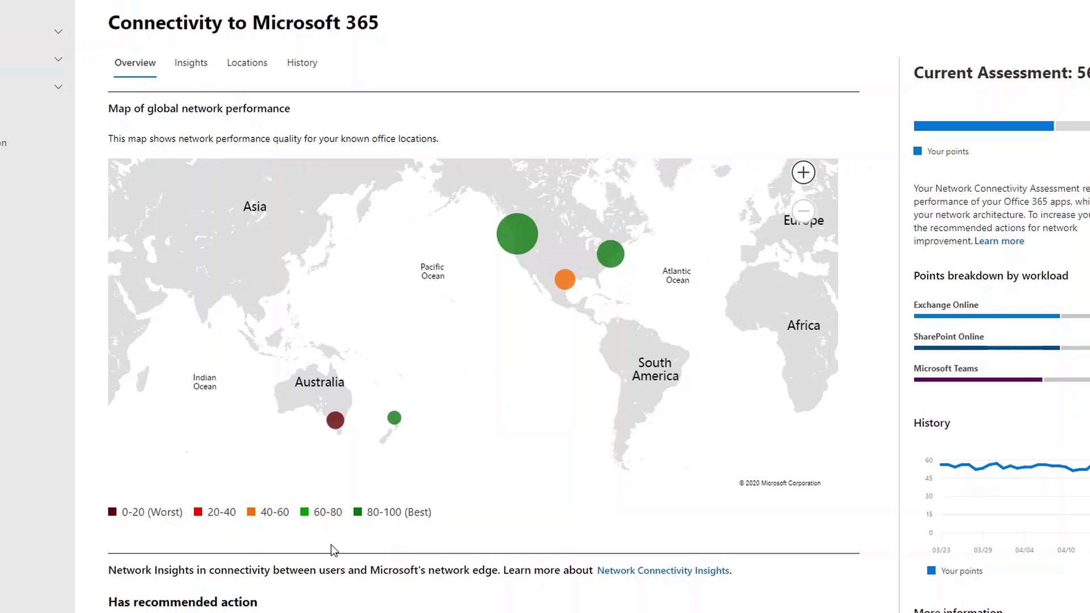
# Open the Network Plan for the Melbourne, Australia office from the Connectivity map.
pyautogui.moveTo(335, 423)
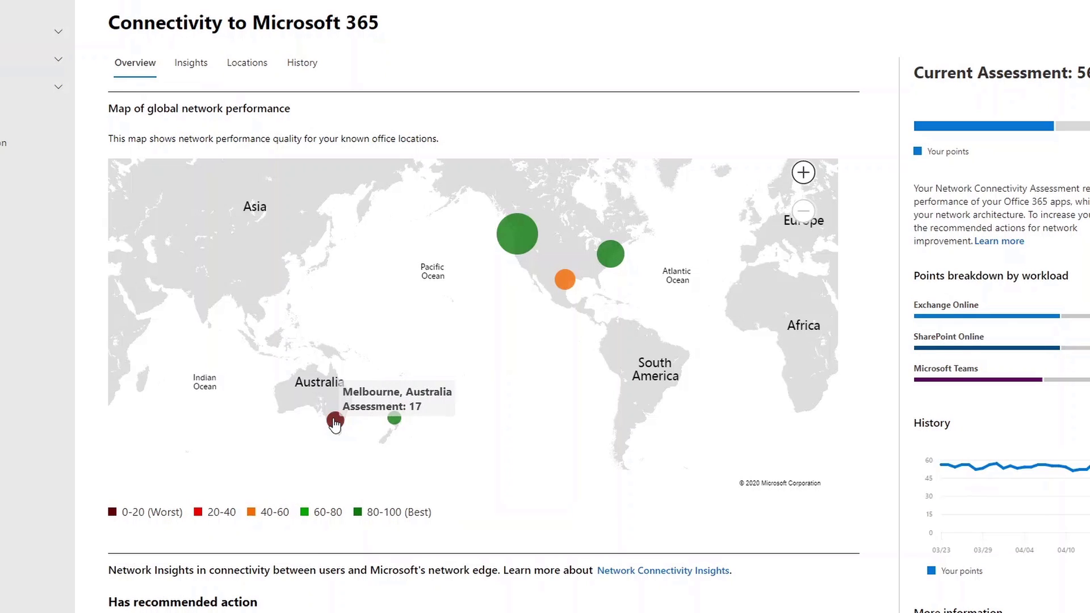
pyautogui.click(335, 423)
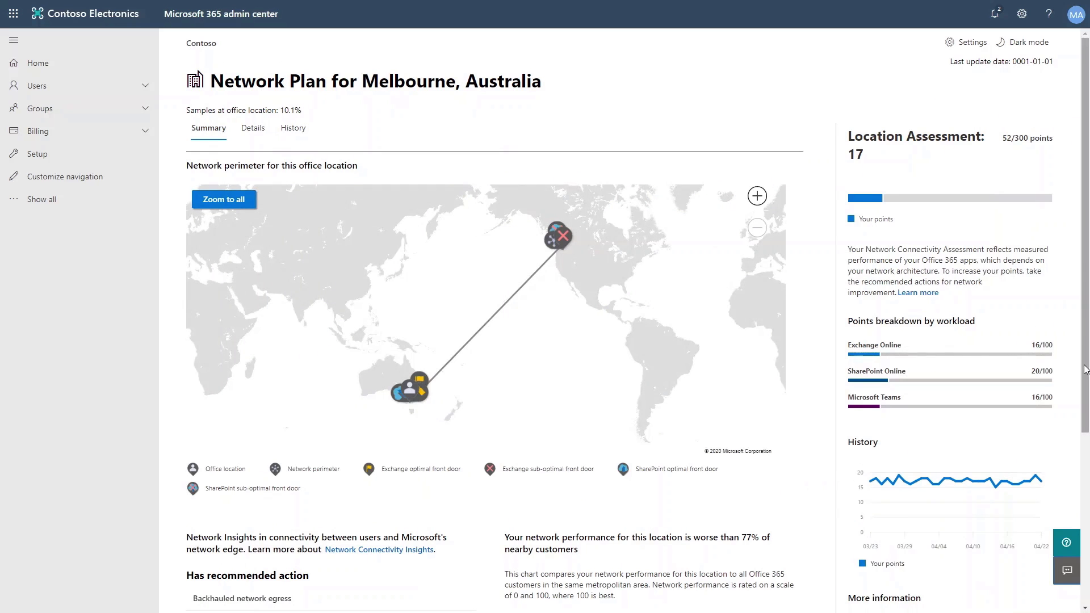
# Open the details of the Backhauled network egress insight for the Melbourne office.
pyautogui.moveTo(1085, 369); pyautogui.dragTo(1085, 508)
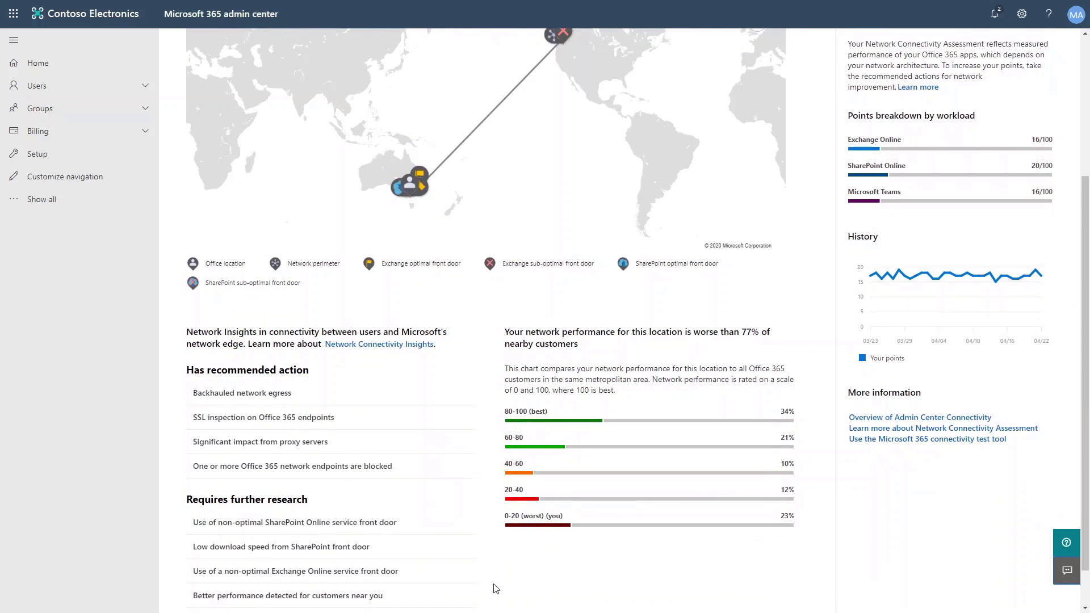
pyautogui.click(251, 401)
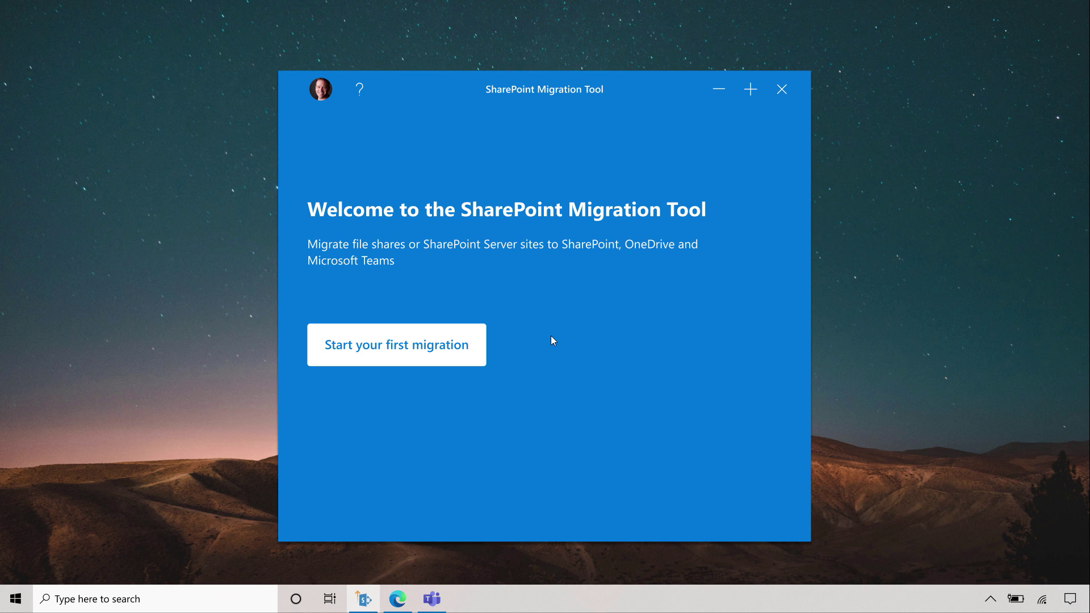
# Start a File Share migration into Microsoft Teams with Contoso Sales as the destination team.
pyautogui.click(462, 347)
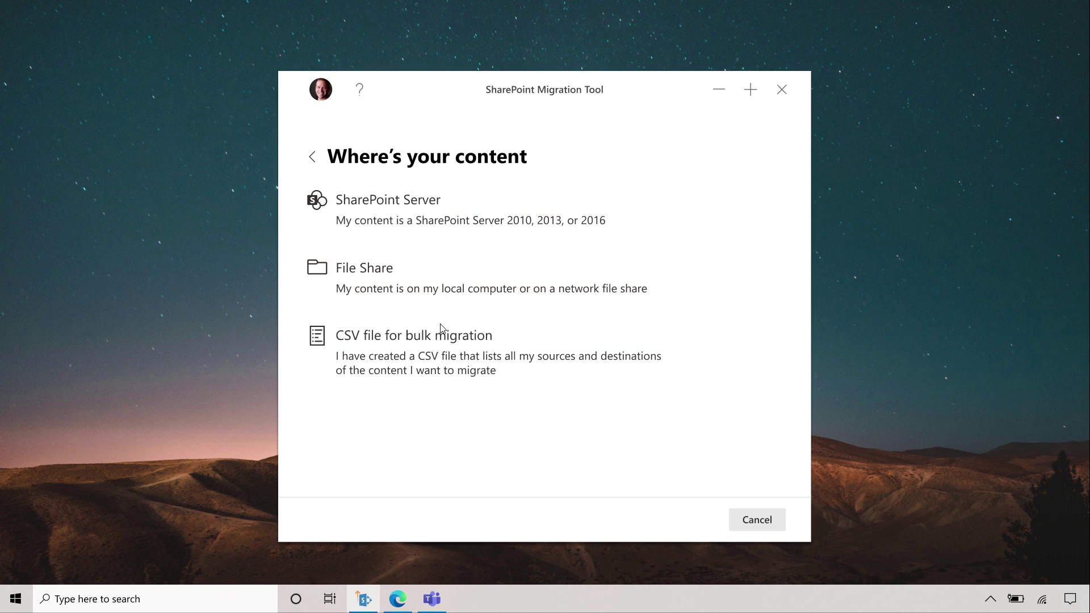
pyautogui.click(442, 290)
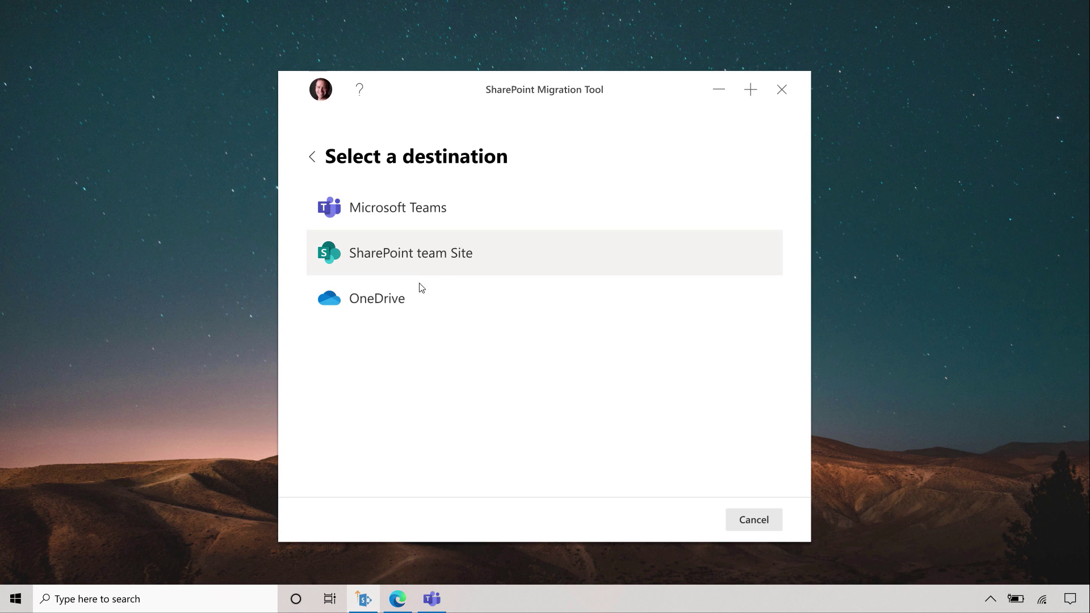
pyautogui.click(429, 217)
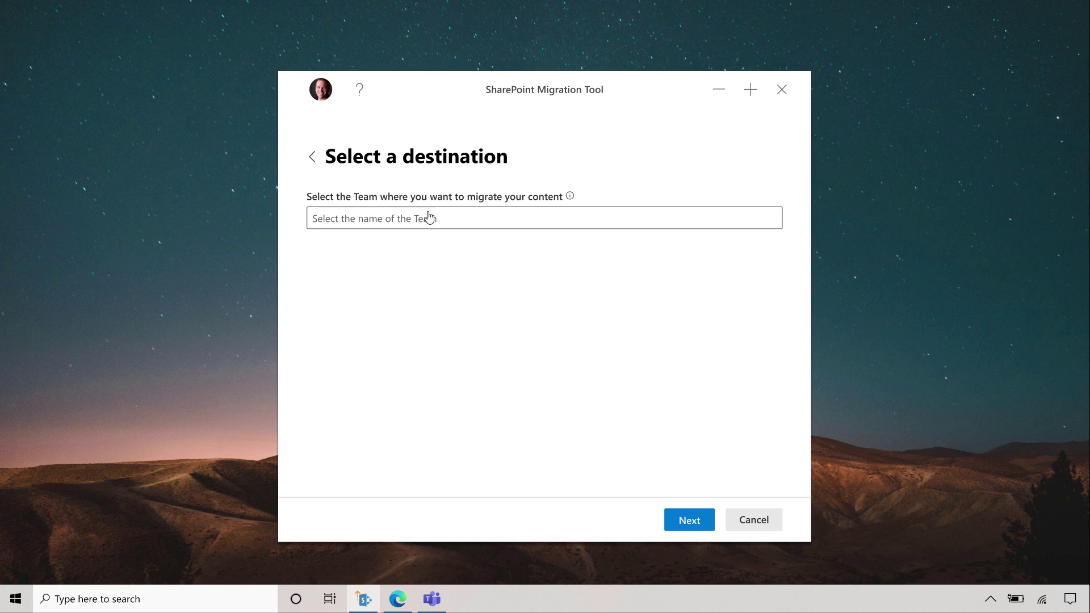
pyautogui.click(318, 226)
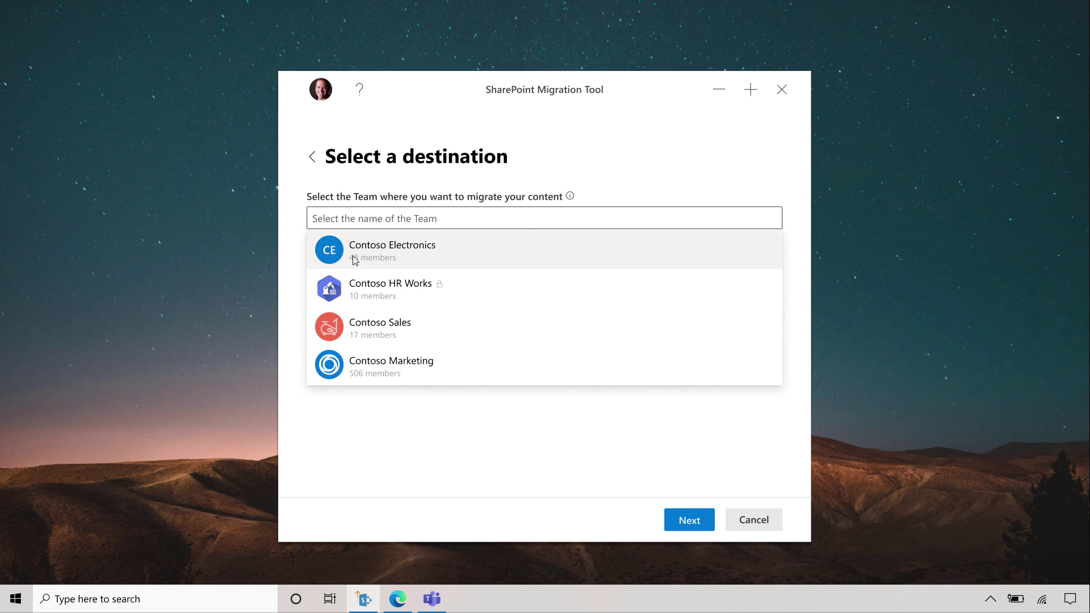
pyautogui.click(358, 330)
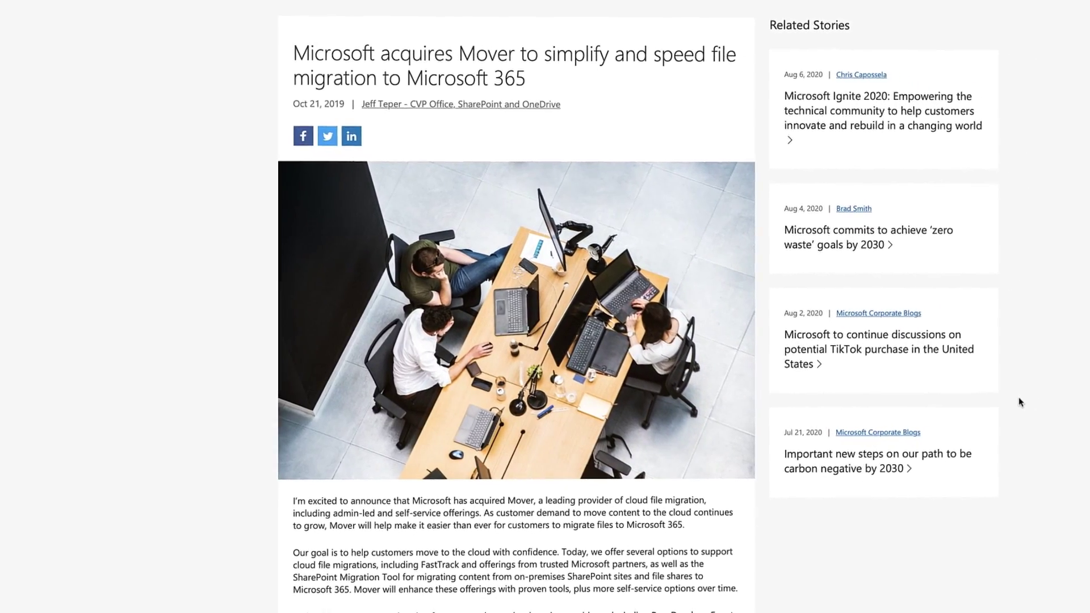
pyautogui.scroll(-3, 1014, 398)
pyautogui.scroll(-2, 1002, 401)
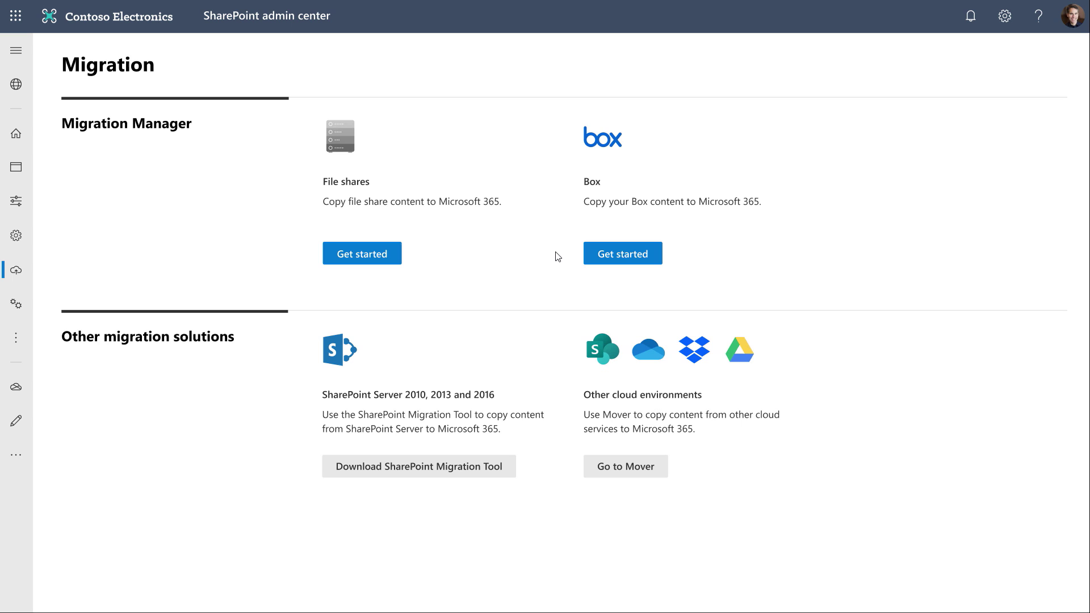
# Open the Box migration page, showing scan results for the 8 Box users.
pyautogui.click(617, 259)
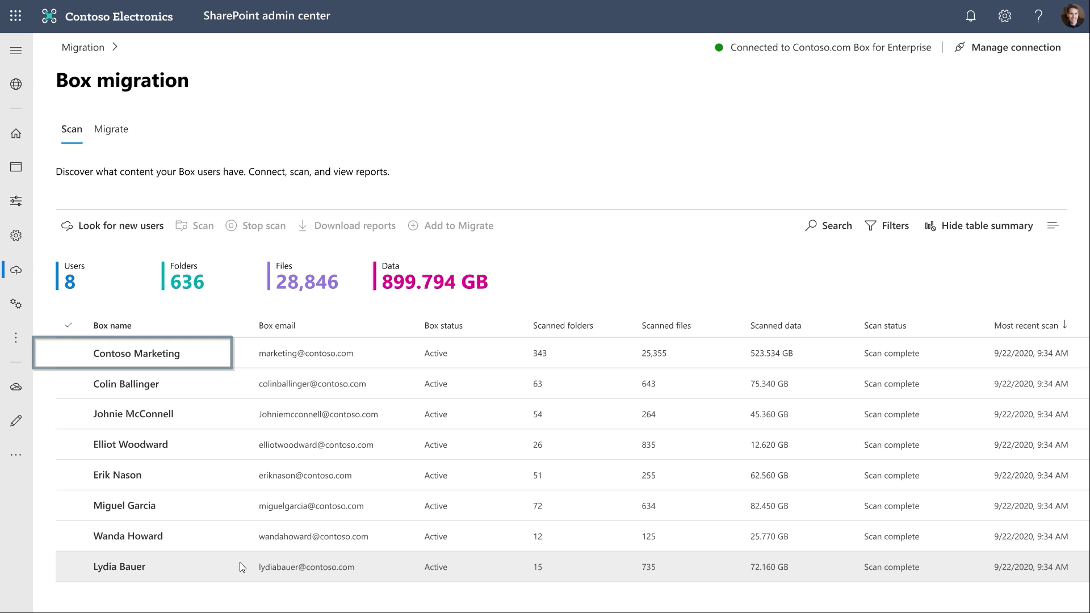
# Select the Contoso Marketing account and the next two Box accounts, then migrate all three.
pyautogui.click(124, 130)
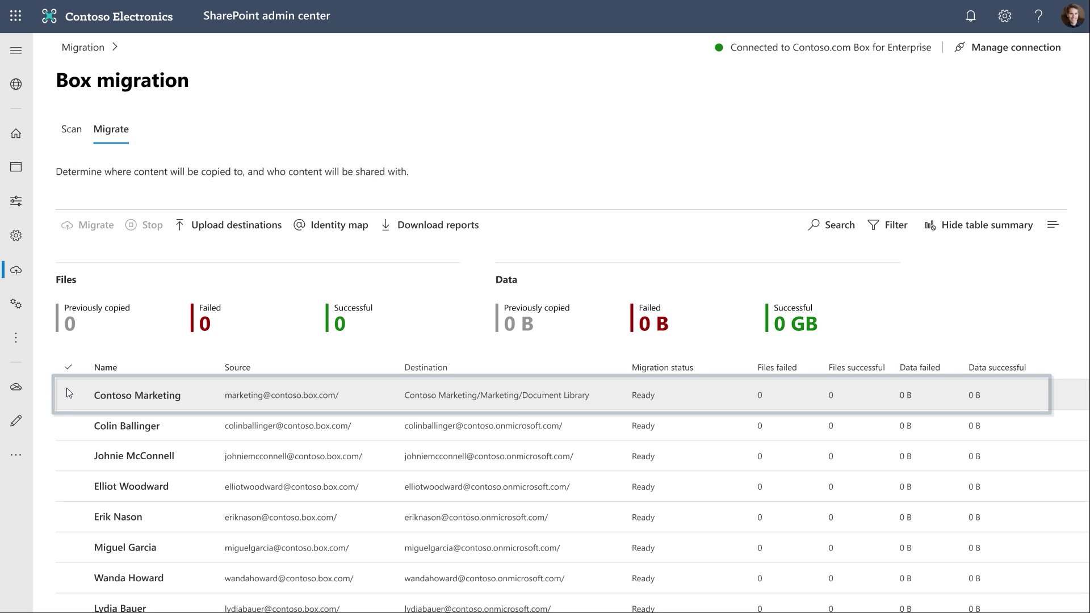
pyautogui.click(68, 395)
pyautogui.click(67, 426)
pyautogui.click(70, 456)
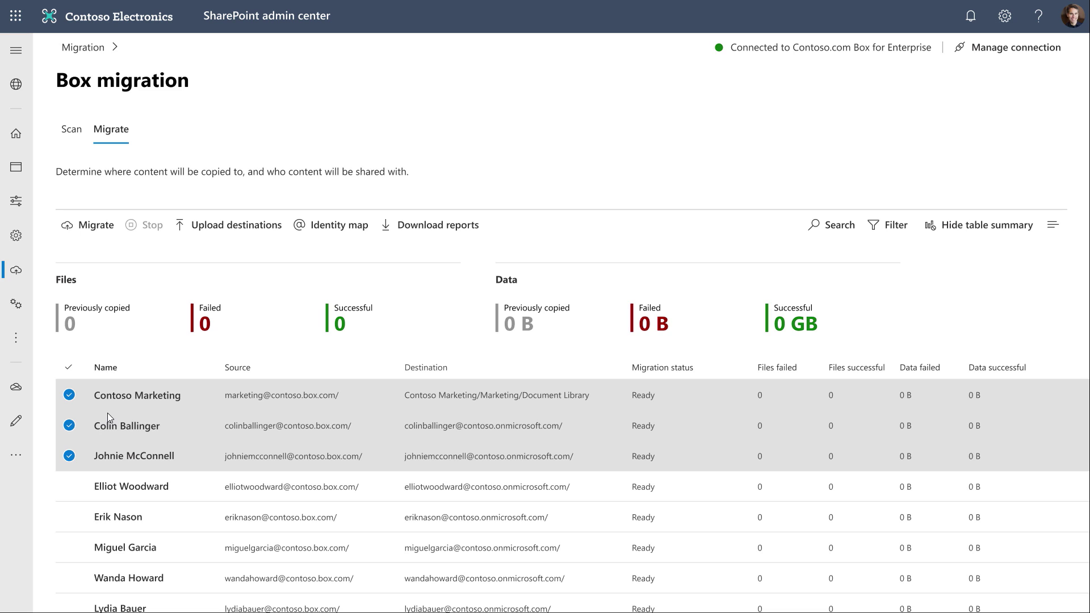
pyautogui.click(100, 229)
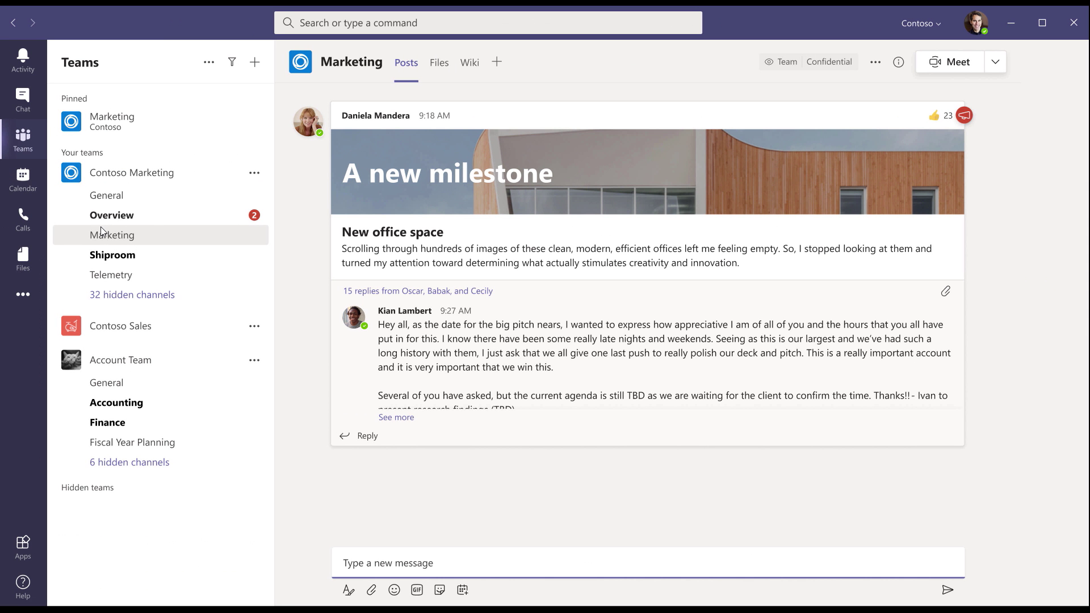
# Refresh the Marketing channel's Files to show the 2020, 2019 and 2018 campaigns folders.
pyautogui.click(440, 62)
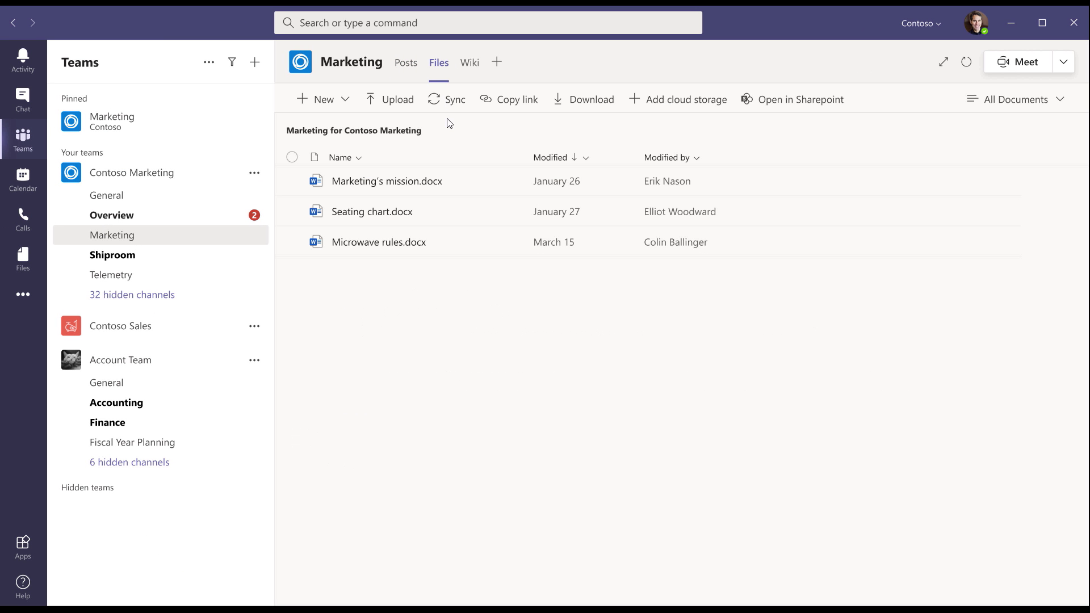
pyautogui.click(966, 63)
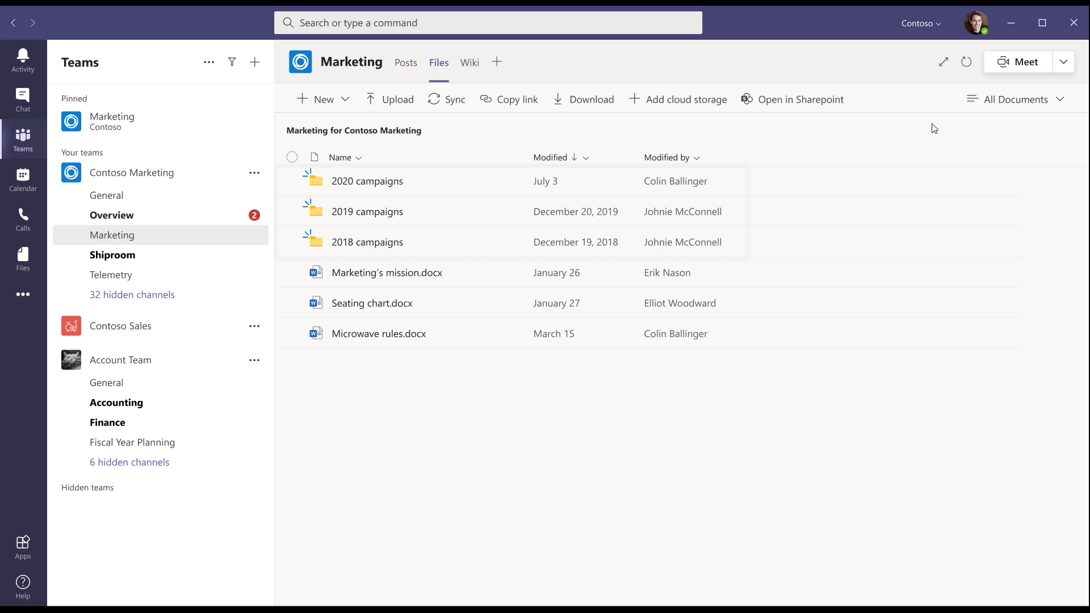